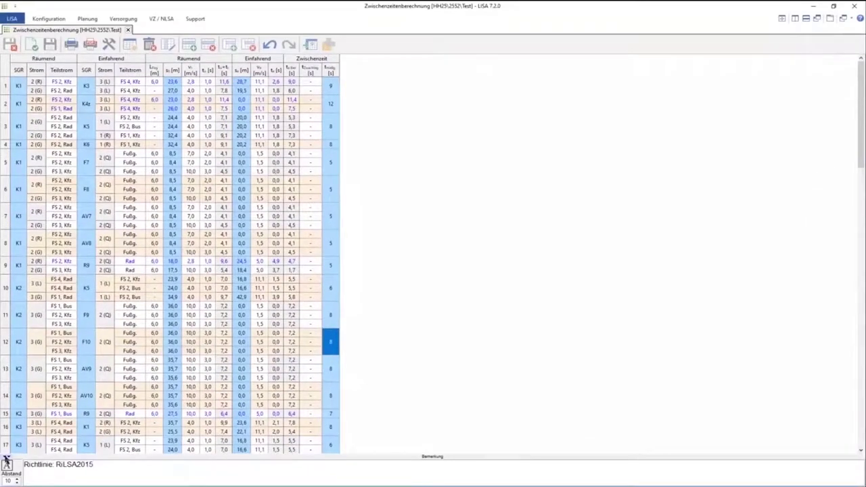
- Collapse the remarks area and inspect the junction sketch in its own window, closing the sketch when finished
{"action": "left_click", "coordinate": [7, 462]}
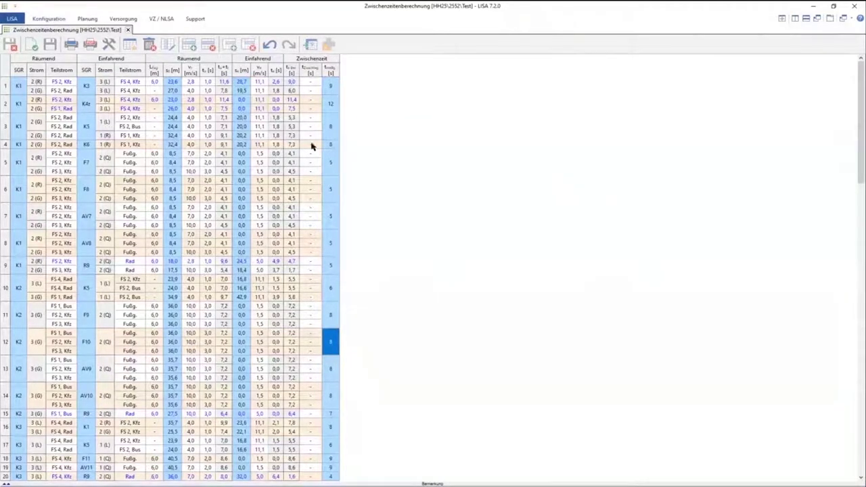
{"action": "left_click", "coordinate": [42, 21]}
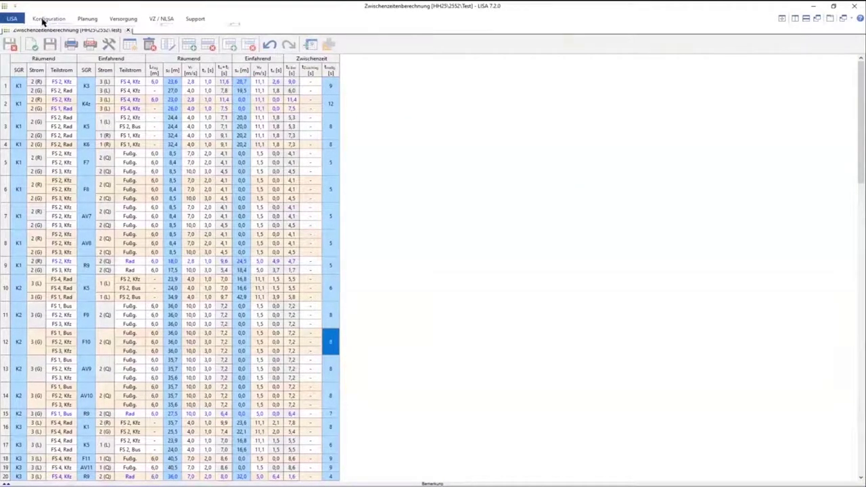
{"action": "left_click", "coordinate": [783, 18]}
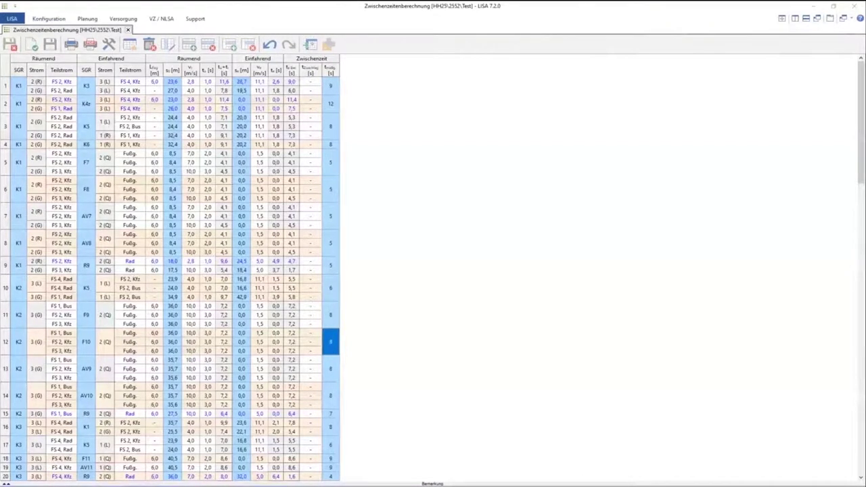
{"action": "left_click_drag", "start_coordinate": [538, 6], "coordinate": [467, 14]}
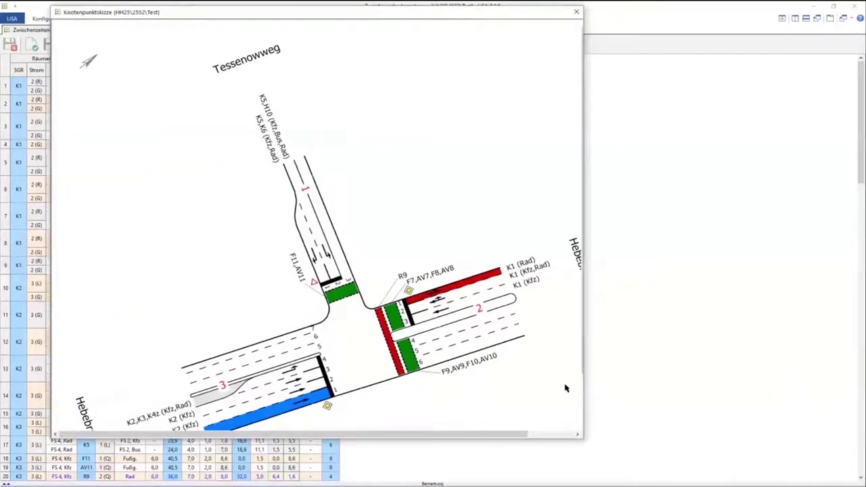
{"action": "left_click_drag", "start_coordinate": [515, 438], "coordinate": [542, 438]}
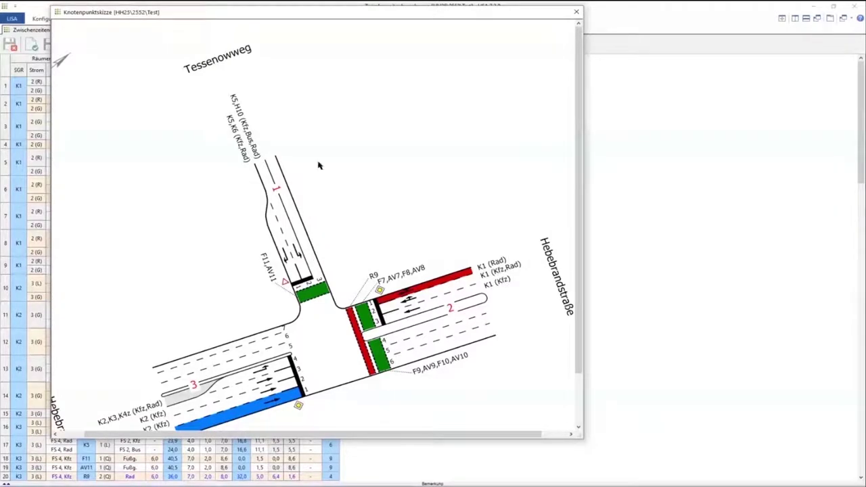
{"action": "left_click", "coordinate": [576, 12]}
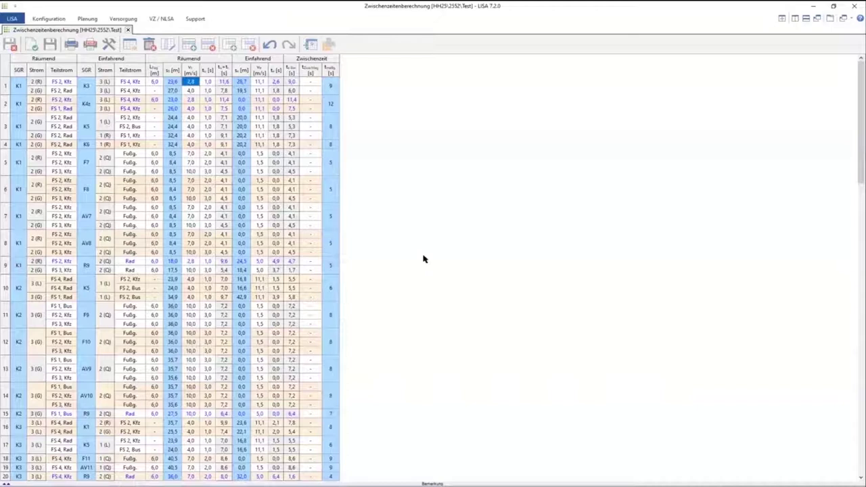
- Try a clearing speed of 1,2 m/s for the first K1–K3 partial stream and reset it to 2,8 m/s
{"action": "left_click", "coordinate": [189, 81]}
{"action": "type", "text": "1,2"}
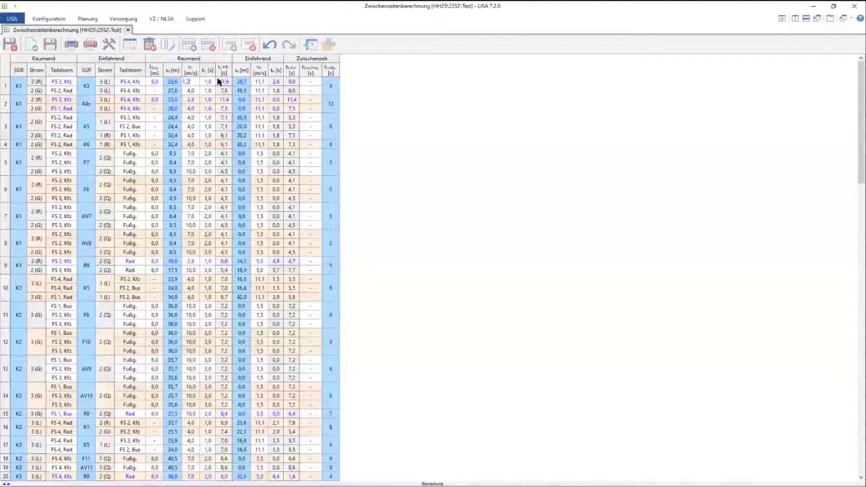
{"action": "key", "text": "Return"}
{"action": "key", "text": "Up"}
{"action": "type", "text": "2,8"}
{"action": "key", "text": "Return"}
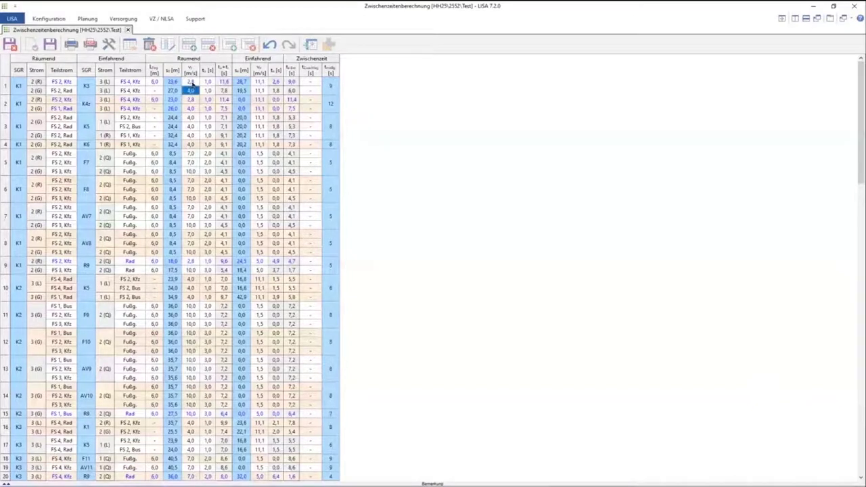
{"action": "left_click", "coordinate": [192, 83]}
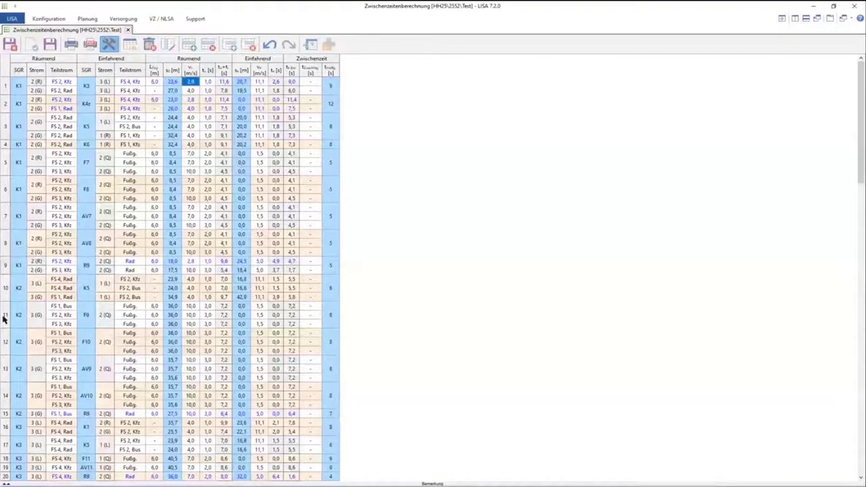
- Add the Schutz column from the Info group to the visible columns of the intergreen table
{"action": "left_click", "coordinate": [169, 44]}
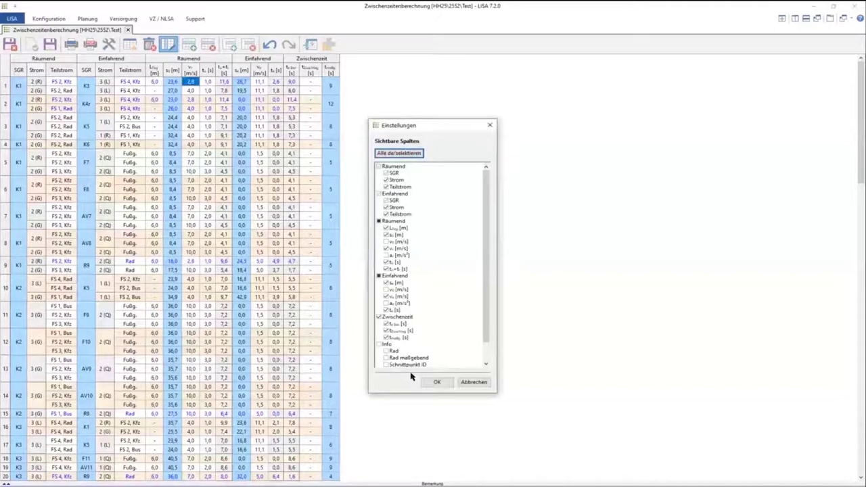
{"action": "scroll", "coordinate": [396, 366], "scroll_direction": "down", "scroll_amount": 1}
{"action": "left_click", "coordinate": [386, 352]}
{"action": "left_click", "coordinate": [437, 382]}
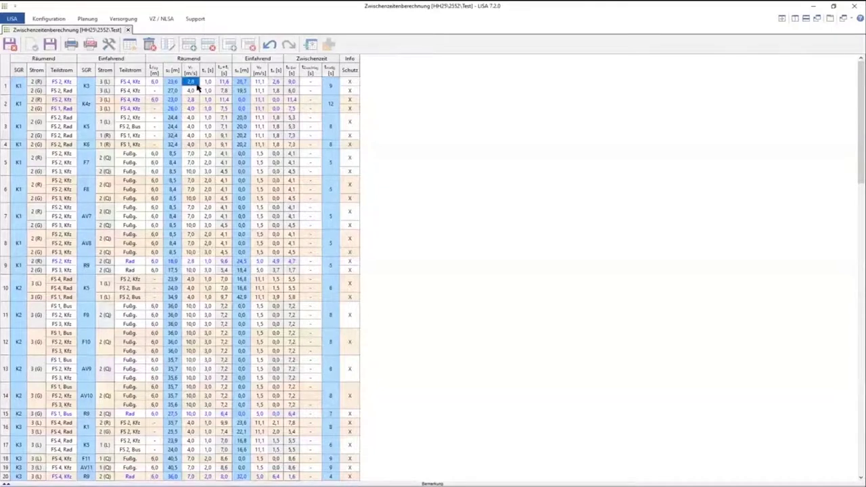
{"action": "left_click", "coordinate": [174, 83]}
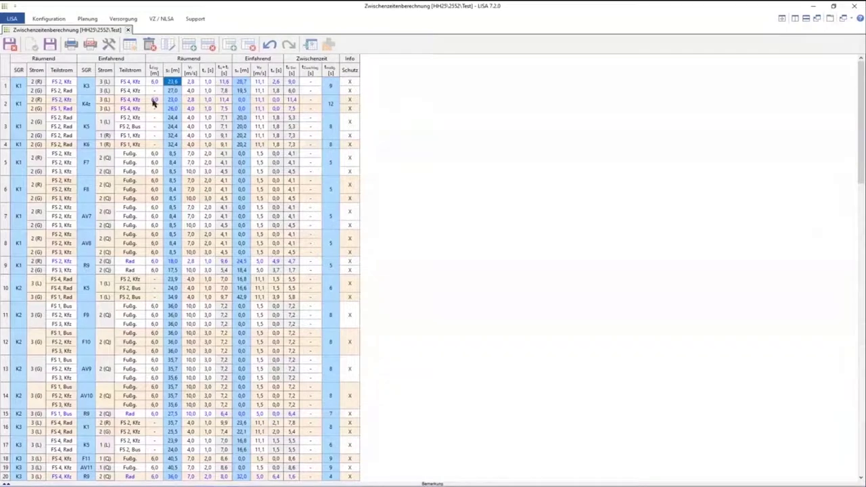
{"action": "left_click", "coordinate": [193, 82]}
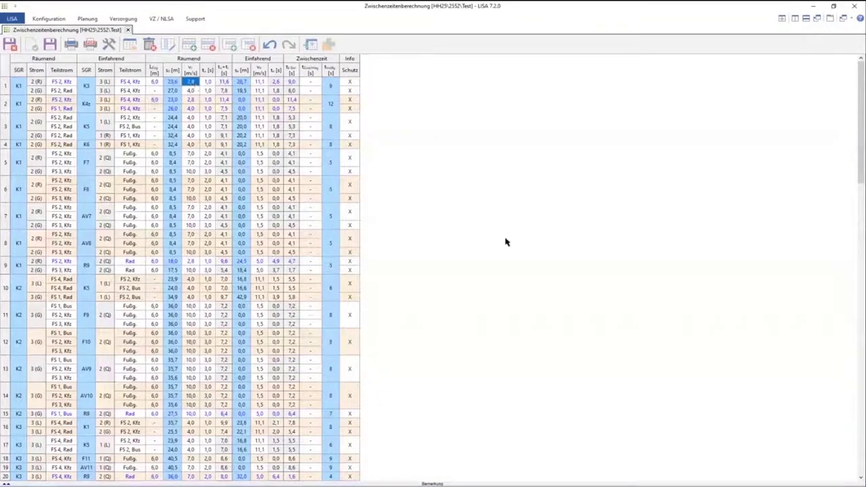
- Set the Rechts clearing speed for Hebebrandstraße (Zuf. 2) to 2,8 m/s in the Kfz parameters and apply it with parameter reinitialisation
{"action": "left_click", "coordinate": [110, 45]}
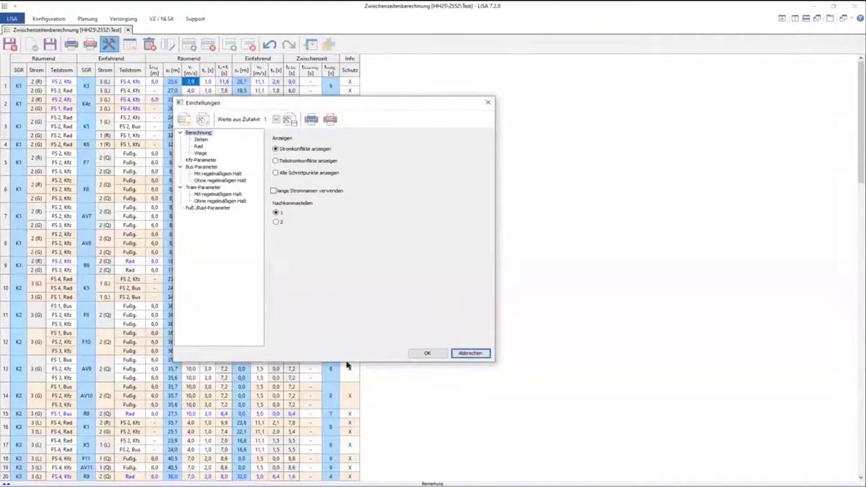
{"action": "left_click", "coordinate": [195, 161]}
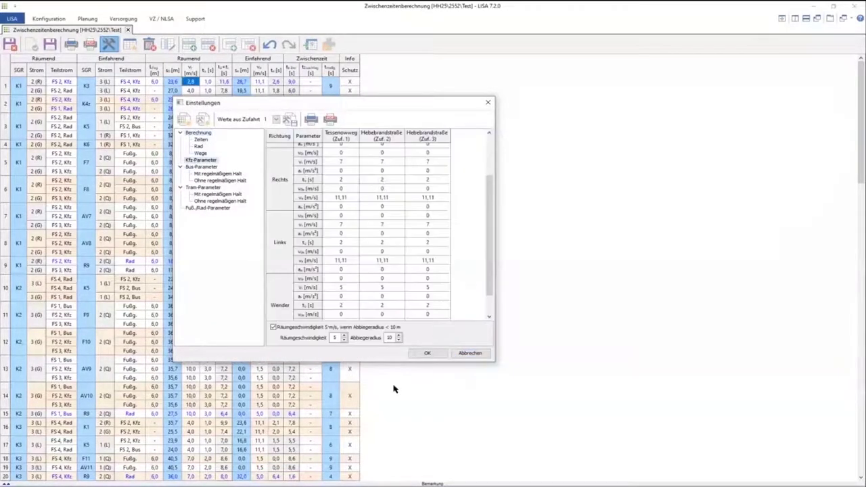
{"action": "left_click_drag", "start_coordinate": [488, 228], "coordinate": [488, 186]}
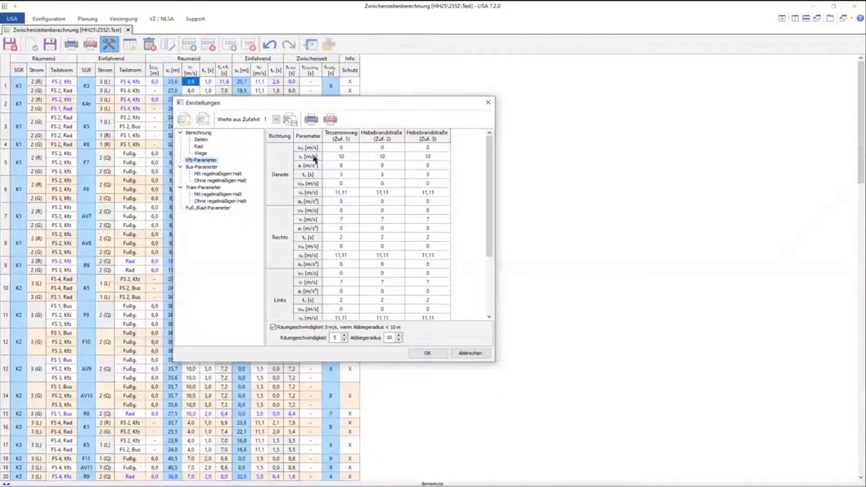
{"action": "left_click", "coordinate": [384, 148]}
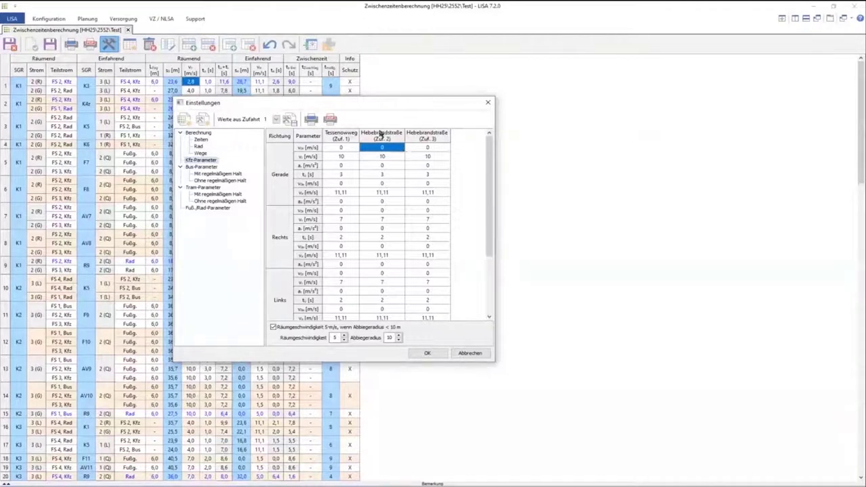
{"action": "left_click", "coordinate": [379, 211]}
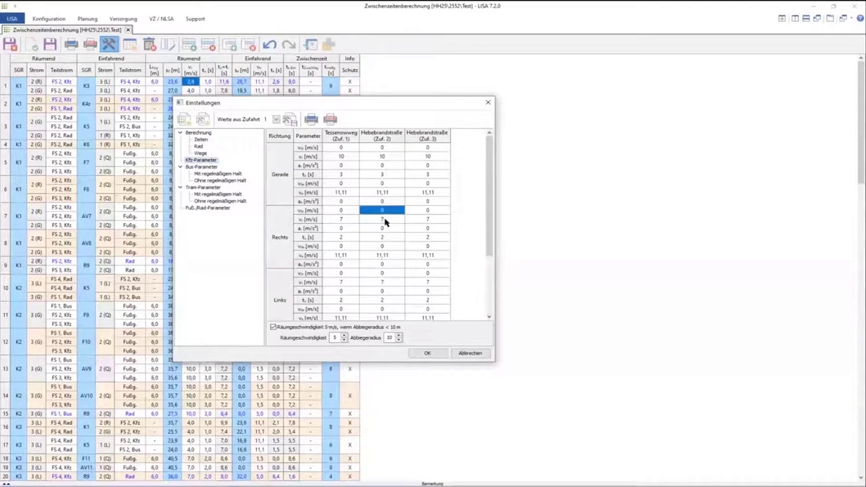
{"action": "left_click", "coordinate": [384, 220]}
{"action": "double_click", "coordinate": [385, 221]}
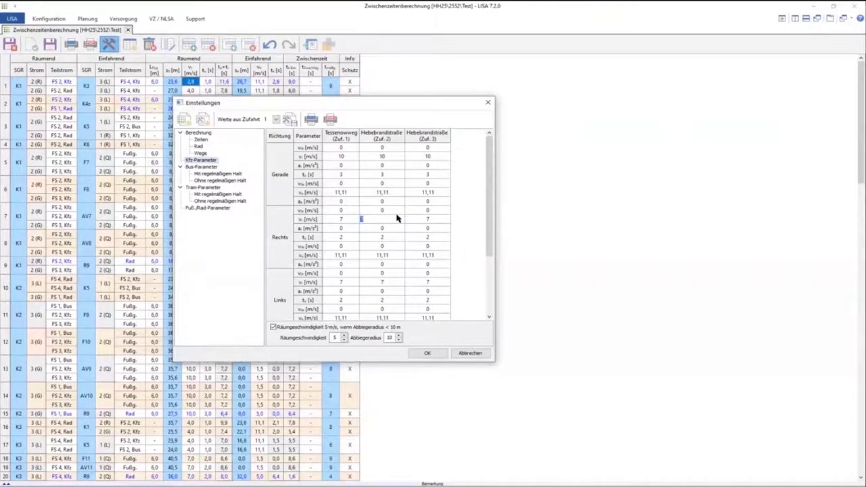
{"action": "type", "text": "2,8"}
{"action": "left_click", "coordinate": [427, 353]}
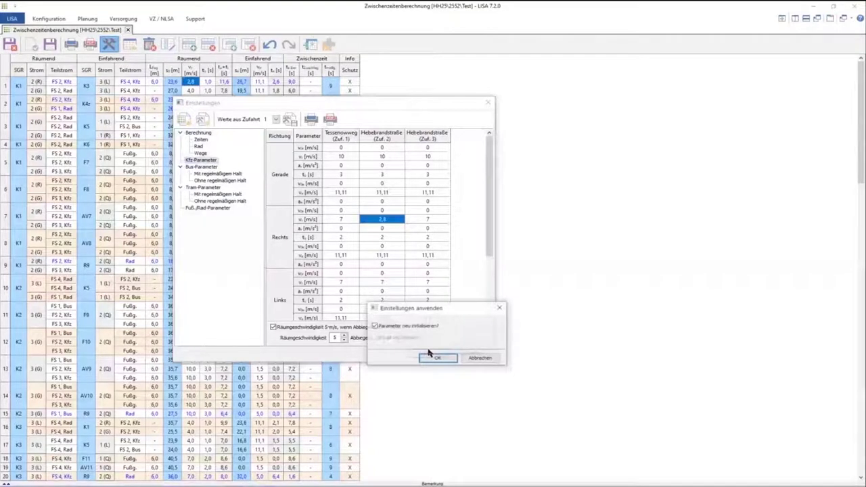
{"action": "left_click", "coordinate": [433, 356]}
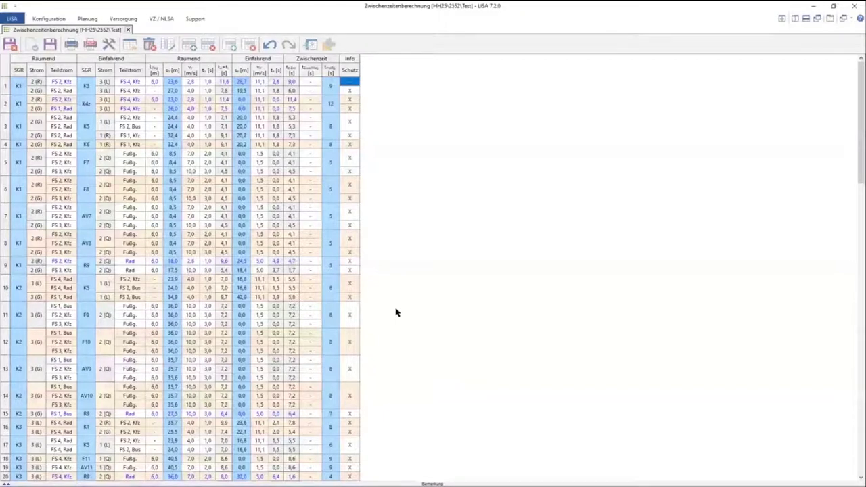
{"action": "left_click", "coordinate": [191, 82]}
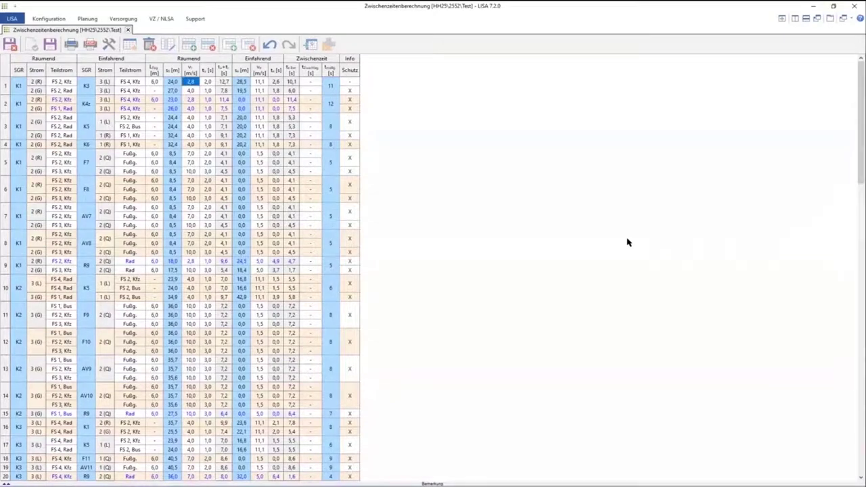
- Review the right-turn clearing speeds in the Kfz parameters, choose Zufahrt 2 as the source for values, and cancel the settings
{"action": "left_click", "coordinate": [108, 44]}
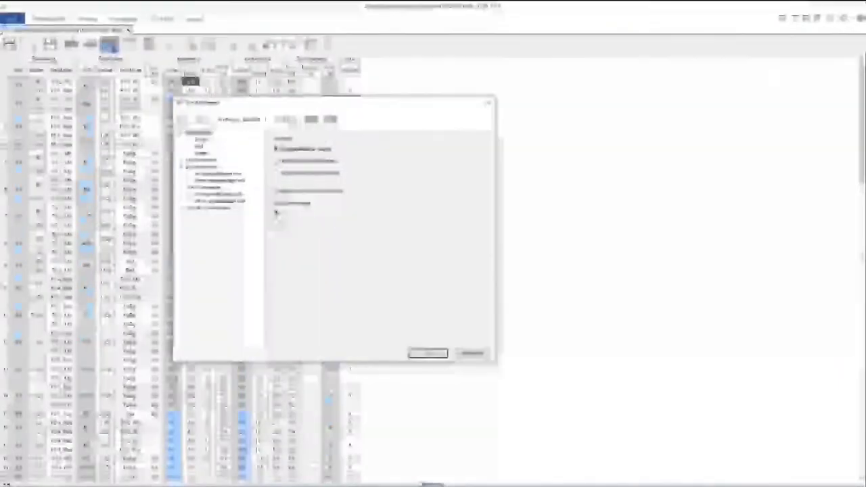
{"action": "left_click", "coordinate": [206, 161]}
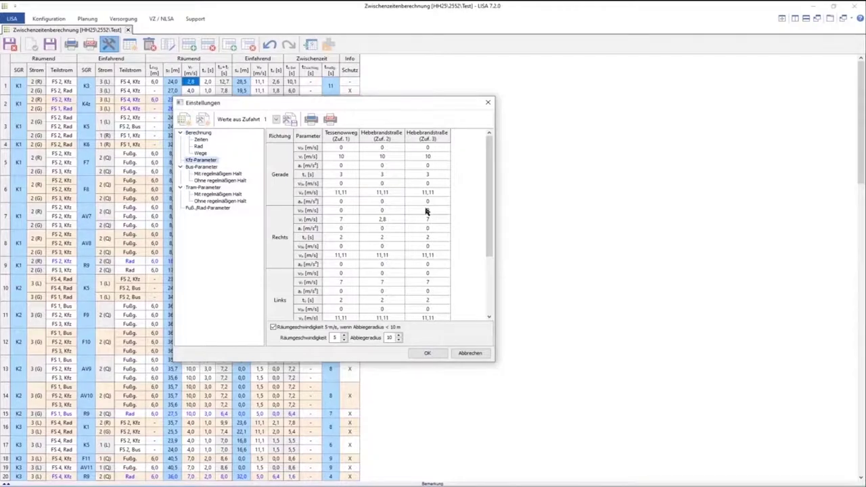
{"action": "left_click", "coordinate": [383, 219]}
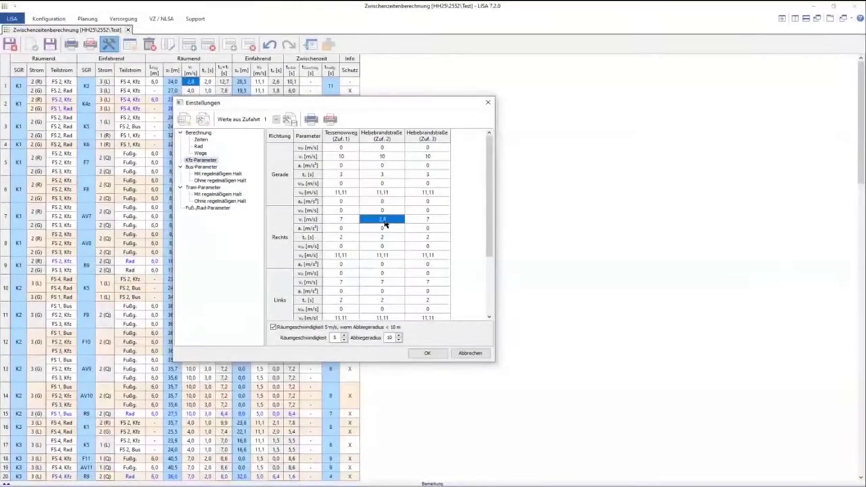
{"action": "left_click", "coordinate": [342, 223]}
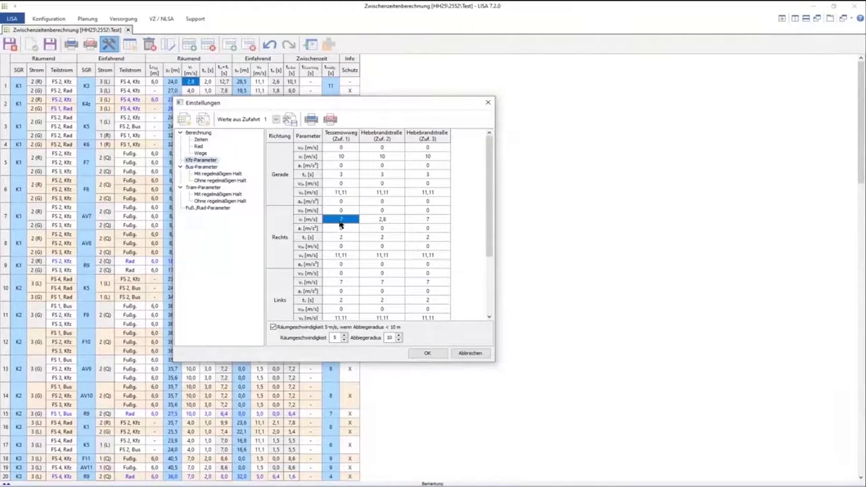
{"action": "left_click", "coordinate": [378, 225]}
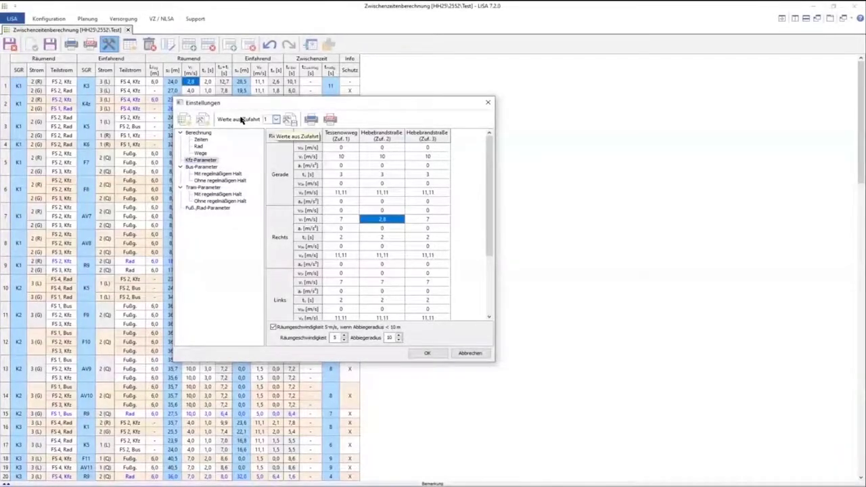
{"action": "left_click", "coordinate": [276, 120]}
{"action": "left_click", "coordinate": [268, 134]}
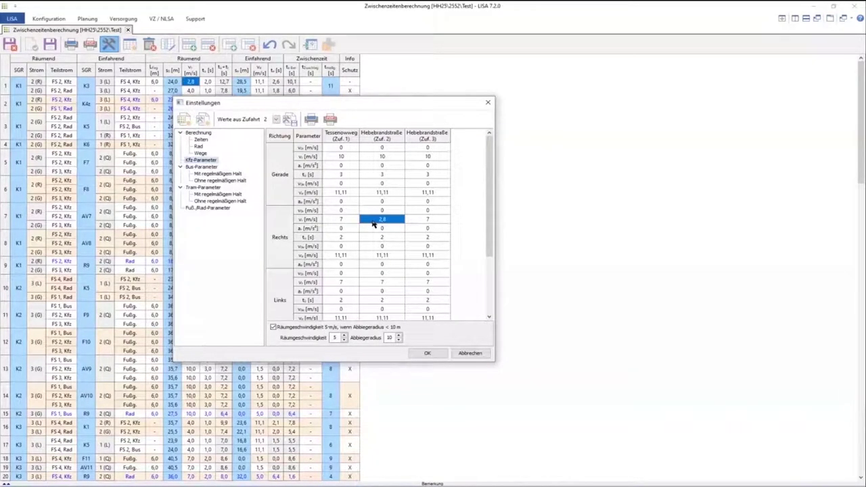
{"action": "left_click", "coordinate": [470, 353]}
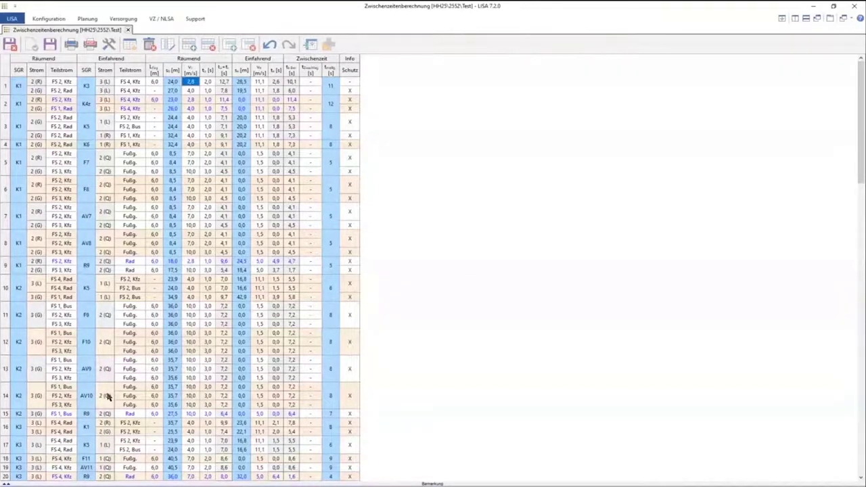
- Set the calculation display to all intersection points (Alle Schnittpunkte anzeigen) to examine the conflicts around K2–F9
{"action": "left_click", "coordinate": [331, 319]}
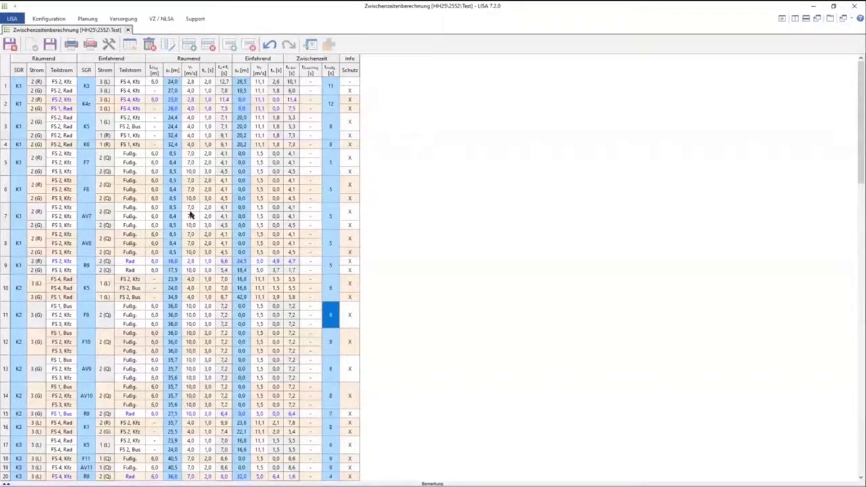
{"action": "left_click", "coordinate": [108, 44]}
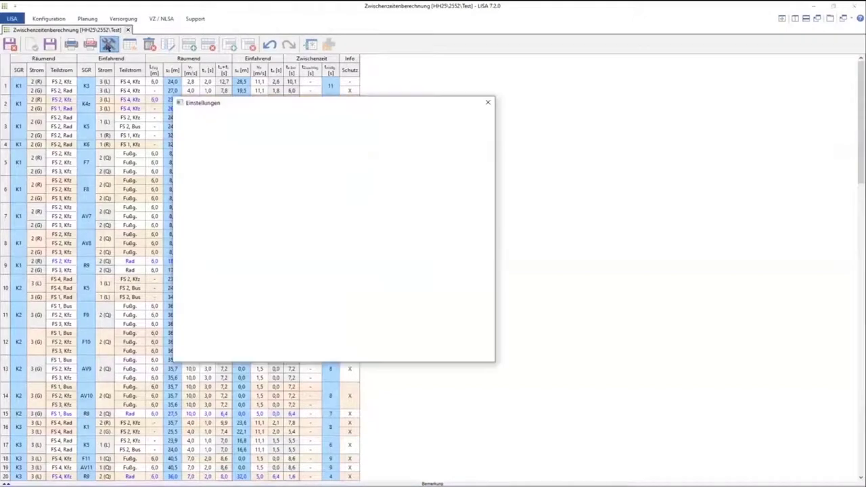
{"action": "left_click", "coordinate": [293, 175]}
{"action": "left_click", "coordinate": [427, 353]}
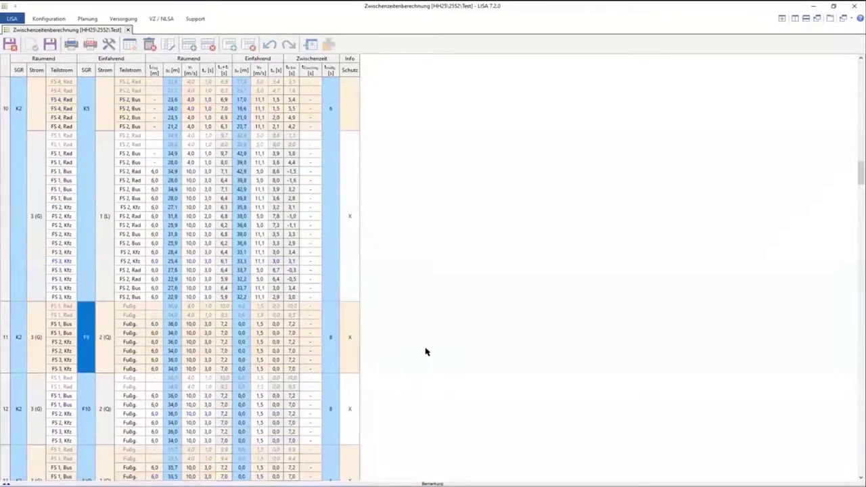
- Return the calculation display to stream conflicts only (Stromkonflikte anzeigen)
{"action": "left_click", "coordinate": [108, 44]}
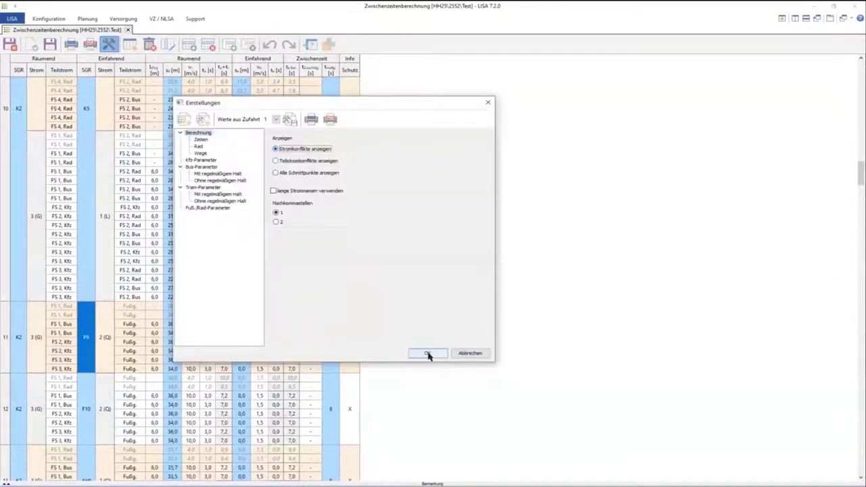
{"action": "left_click", "coordinate": [428, 353]}
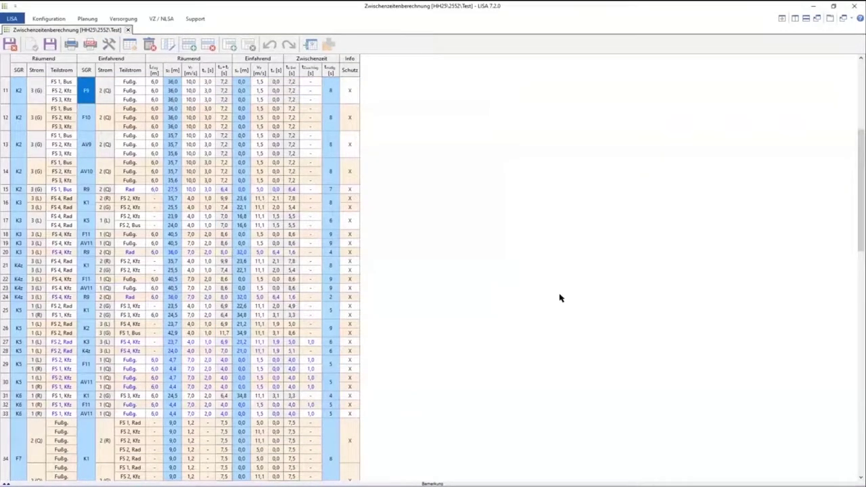
{"action": "scroll", "coordinate": [22, 191], "scroll_direction": "up", "scroll_amount": 3}
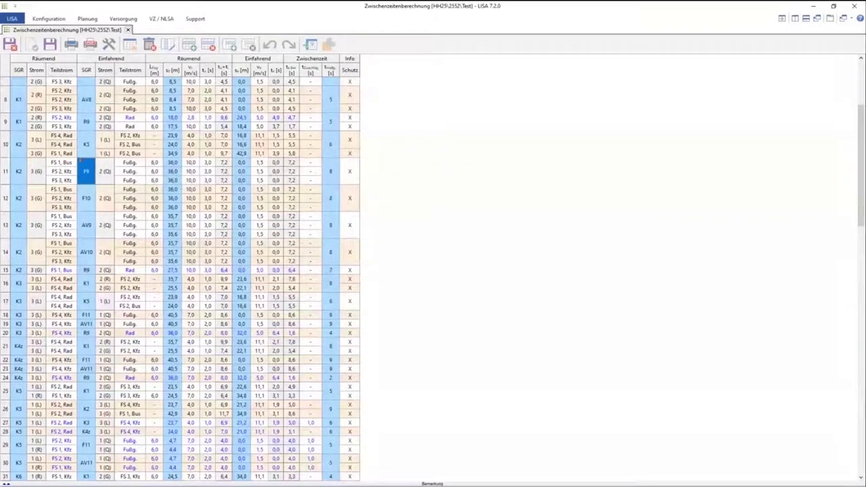
- Set the entering distance of all three K2–F9 partial streams (FS 1 Bus, FS 2 Kfz, FS 3 Kfz) to 3 m
{"action": "left_click", "coordinate": [17, 177]}
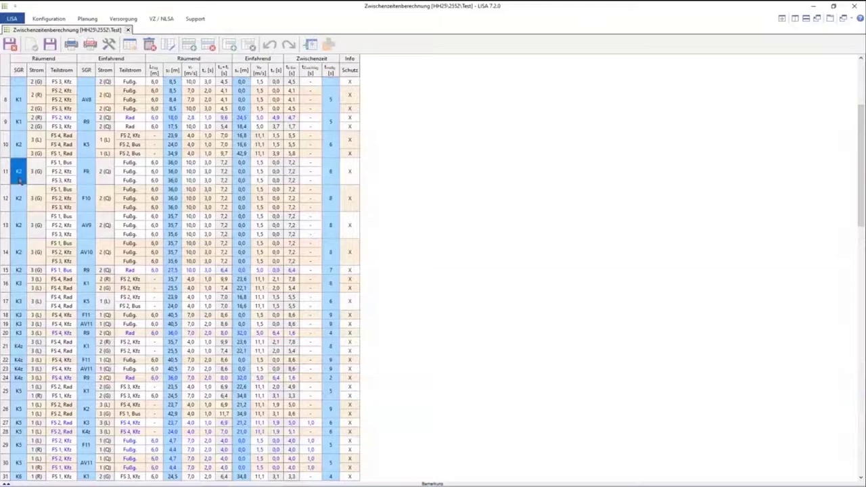
{"action": "left_click", "coordinate": [86, 181]}
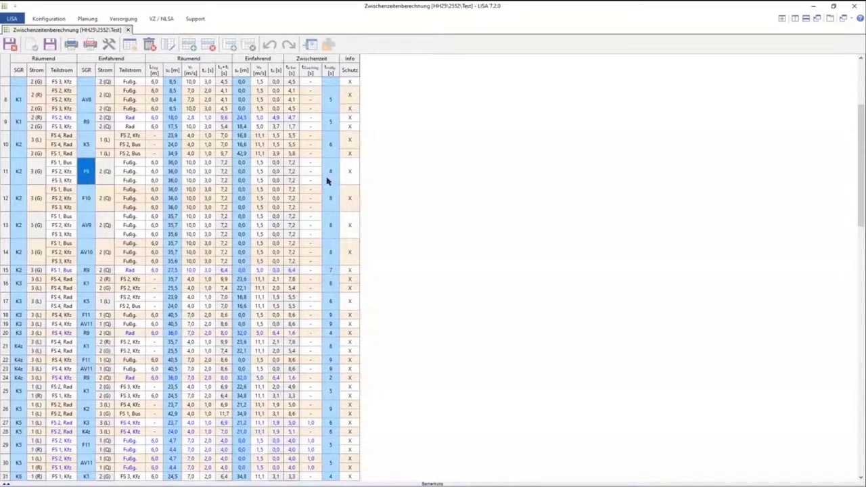
{"action": "left_click", "coordinate": [240, 163]}
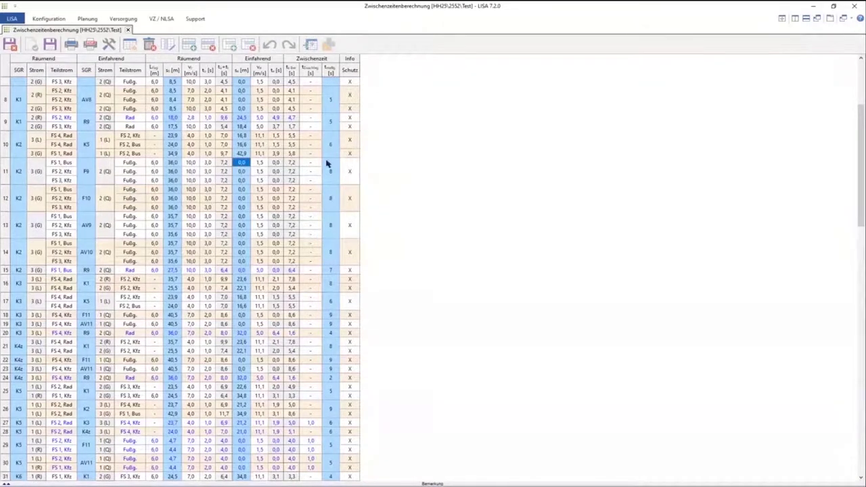
{"action": "double_click", "coordinate": [247, 163]}
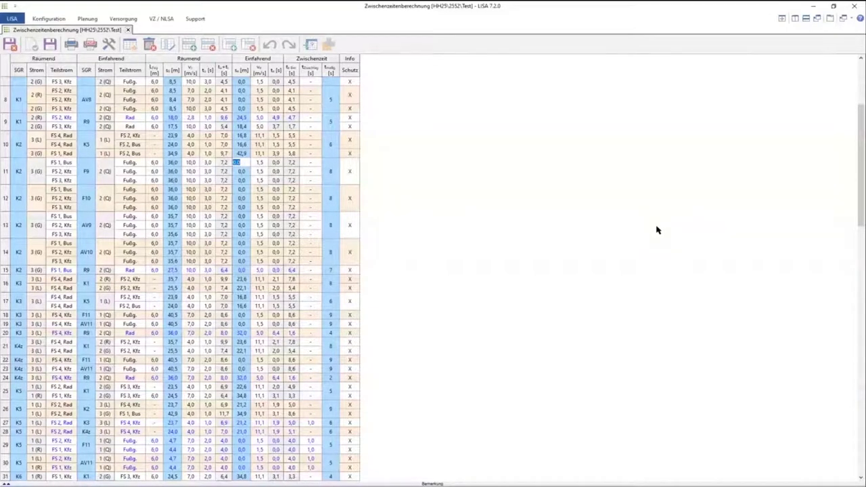
{"action": "type", "text": "3"}
{"action": "key", "text": "Return"}
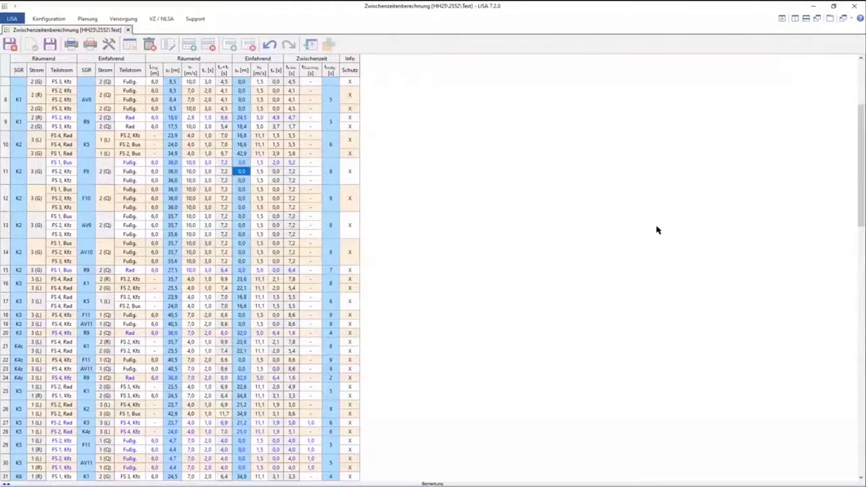
{"action": "type", "text": "3"}
{"action": "key", "text": "Return"}
- Check the calculated intergreen times and the entering distances of the three K2–F9 partial streams
{"action": "left_click", "coordinate": [291, 163]}
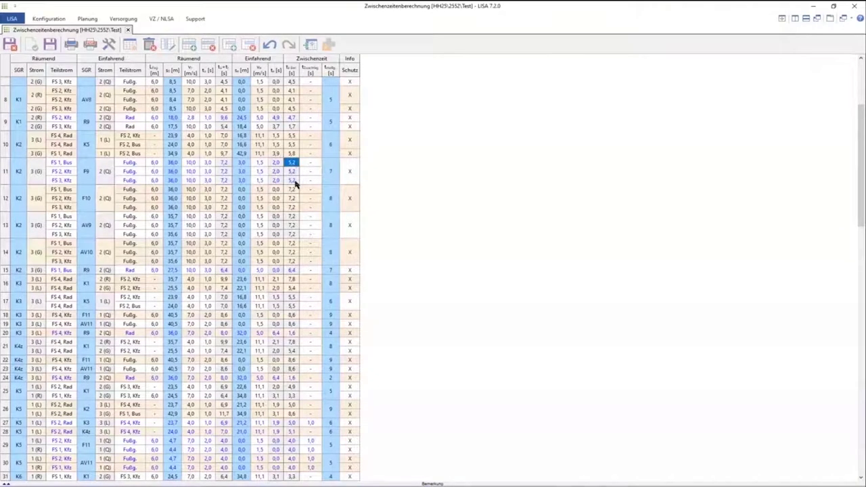
{"action": "left_click", "coordinate": [293, 181]}
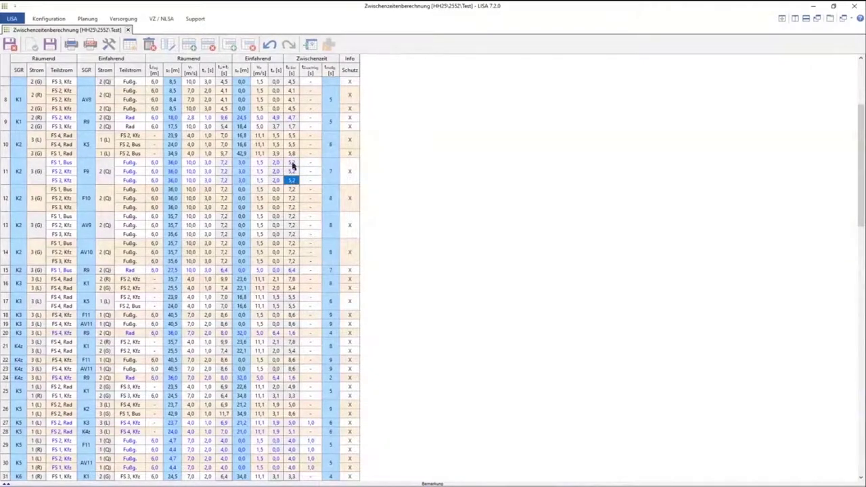
{"action": "left_click", "coordinate": [245, 165]}
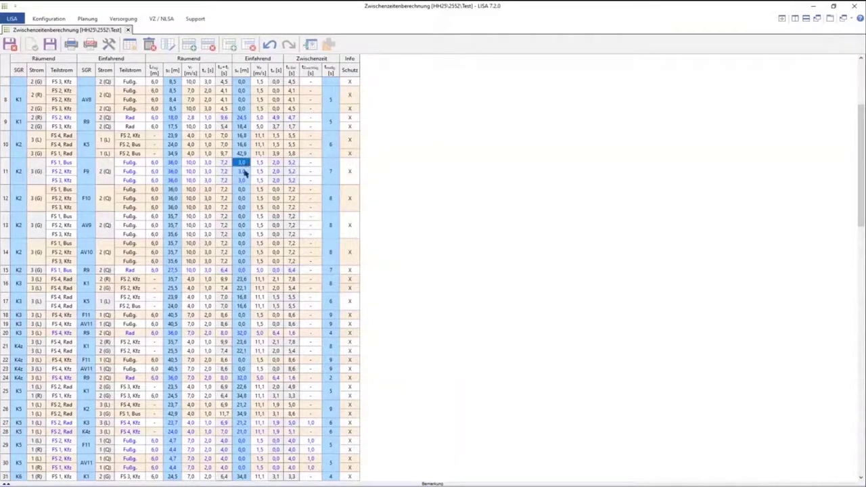
{"action": "left_click", "coordinate": [246, 172]}
{"action": "left_click", "coordinate": [246, 180]}
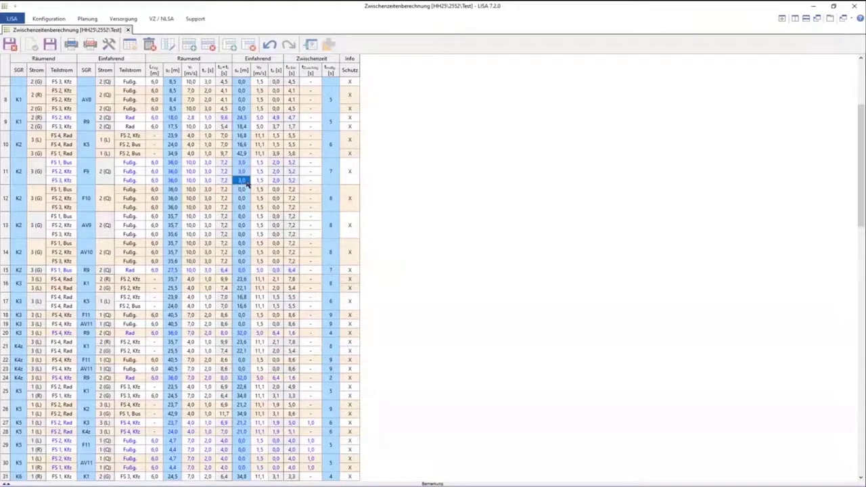
{"action": "left_click", "coordinate": [337, 184]}
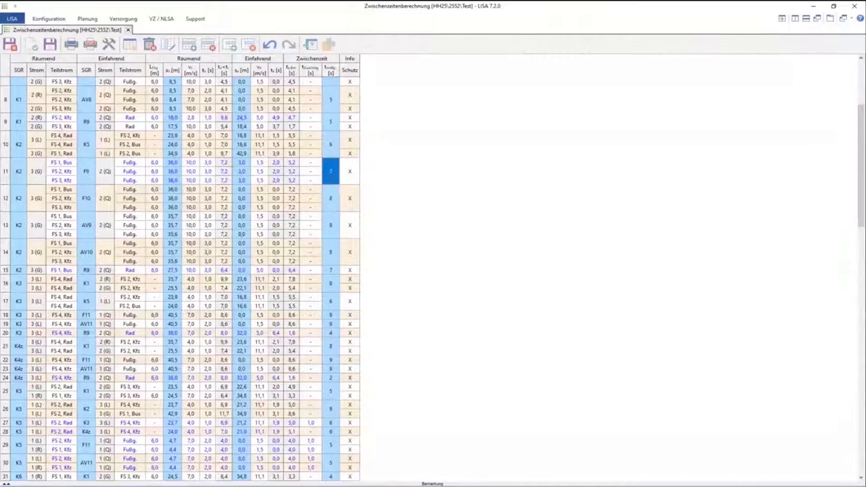
{"action": "left_click", "coordinate": [293, 164]}
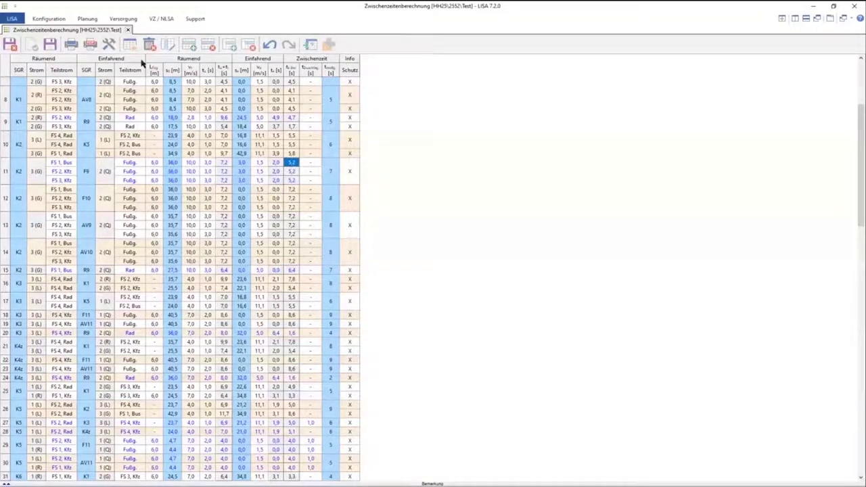
- Check the conflict display options in the calculation settings and leave them without applying changes
{"action": "left_click", "coordinate": [111, 45]}
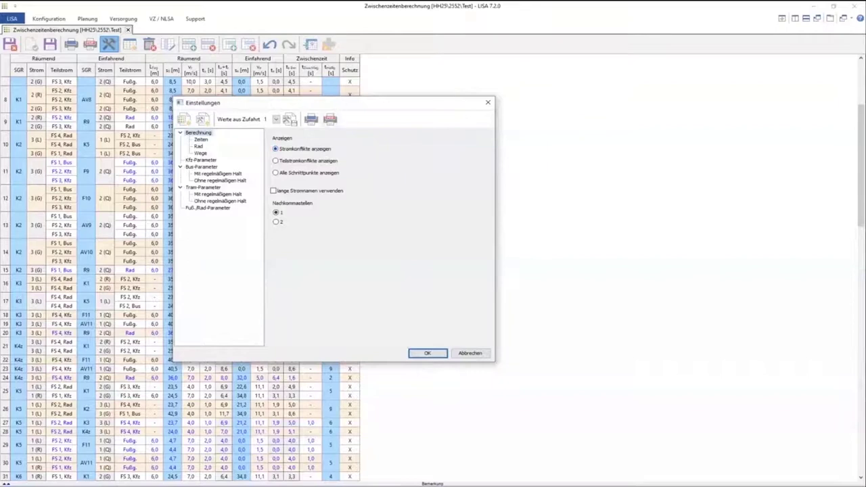
{"action": "left_click_drag", "start_coordinate": [336, 107], "coordinate": [528, 170]}
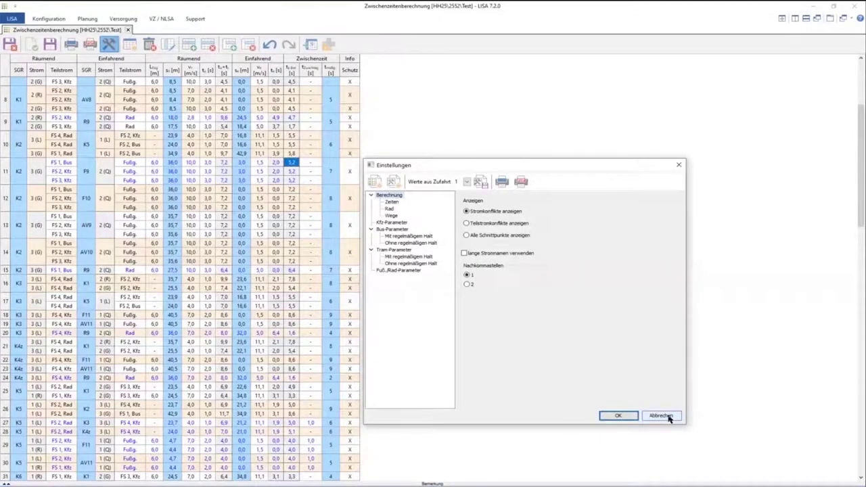
{"action": "left_click", "coordinate": [662, 416]}
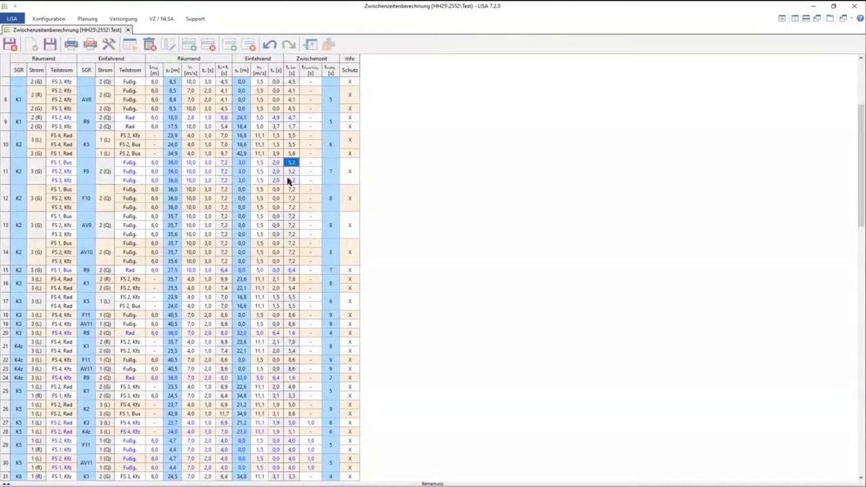
- Re-sort and refresh the intergreen table view (Sortieren / Ansicht aktualisieren) after checking the K2–F9 entering distances
{"action": "left_click", "coordinate": [245, 170]}
{"action": "left_click", "coordinate": [244, 163]}
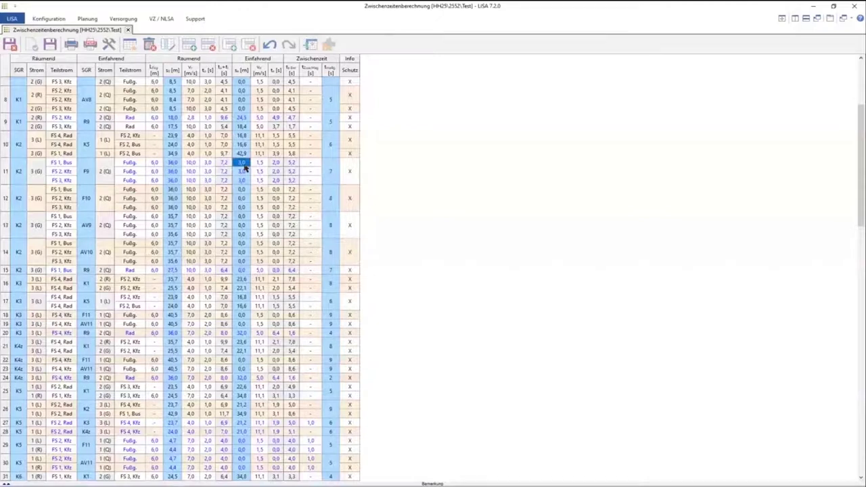
{"action": "left_click", "coordinate": [245, 172]}
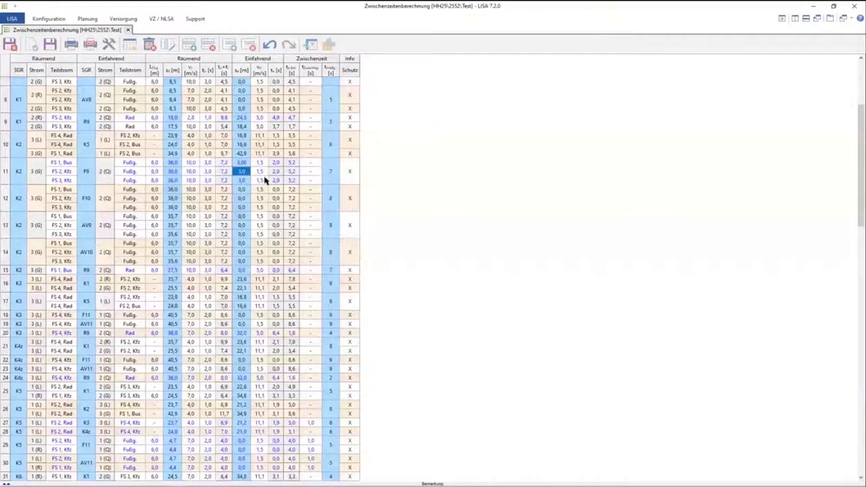
{"action": "left_click", "coordinate": [241, 165]}
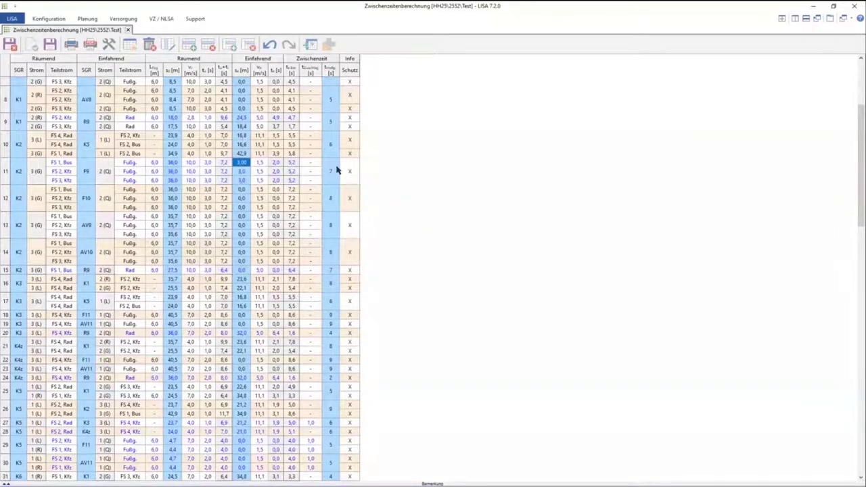
{"action": "right_click", "coordinate": [291, 165]}
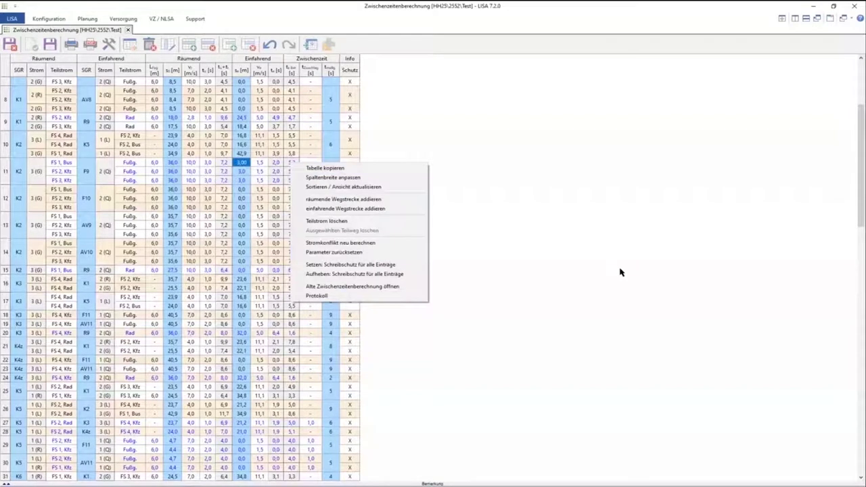
{"action": "left_click", "coordinate": [358, 188]}
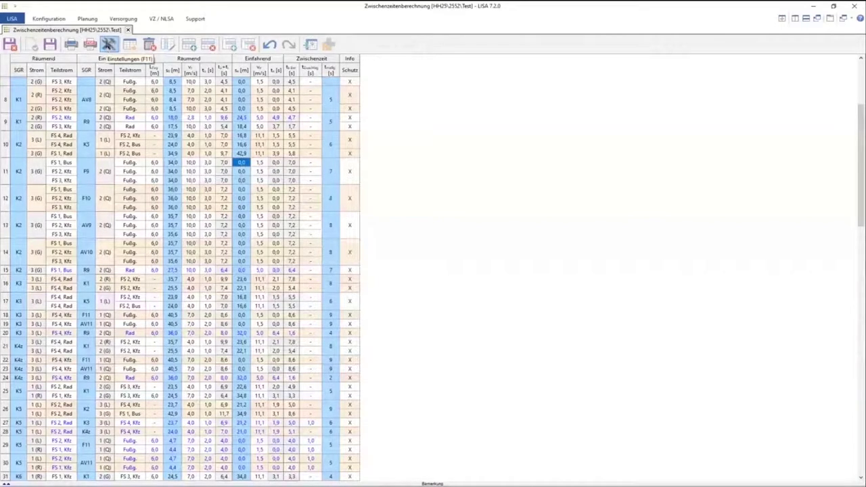
- Switch the calculation display to all intersection points (Alle Schnittpunkte anzeigen) and apply it
{"action": "left_click", "coordinate": [109, 45]}
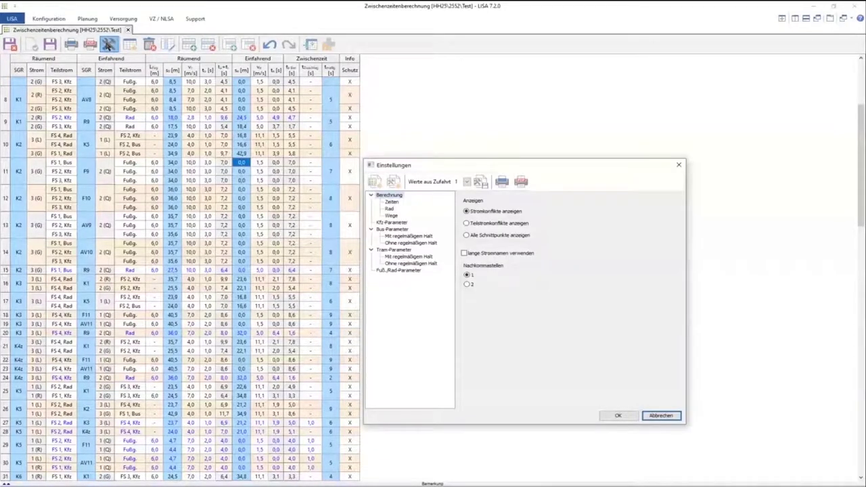
{"action": "left_click", "coordinate": [466, 235]}
{"action": "left_click_drag", "start_coordinate": [471, 171], "coordinate": [169, 186]}
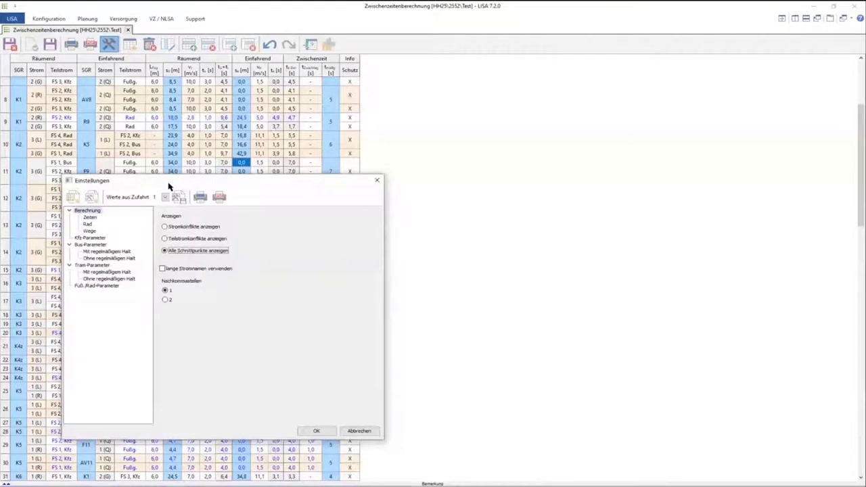
{"action": "left_click", "coordinate": [323, 432]}
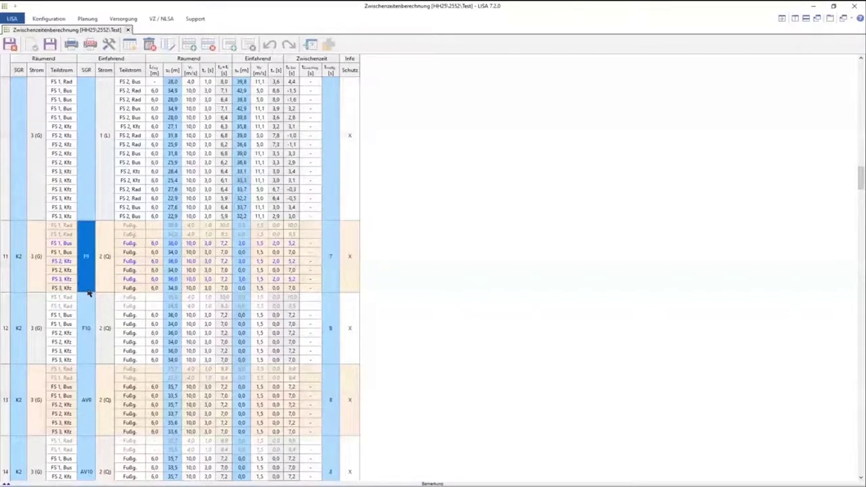
- Open the Basisdaten of junction HH25 2552 Test and examine the pedestrian crossing 18/19 on Arm 2 up close
{"action": "left_click", "coordinate": [52, 21]}
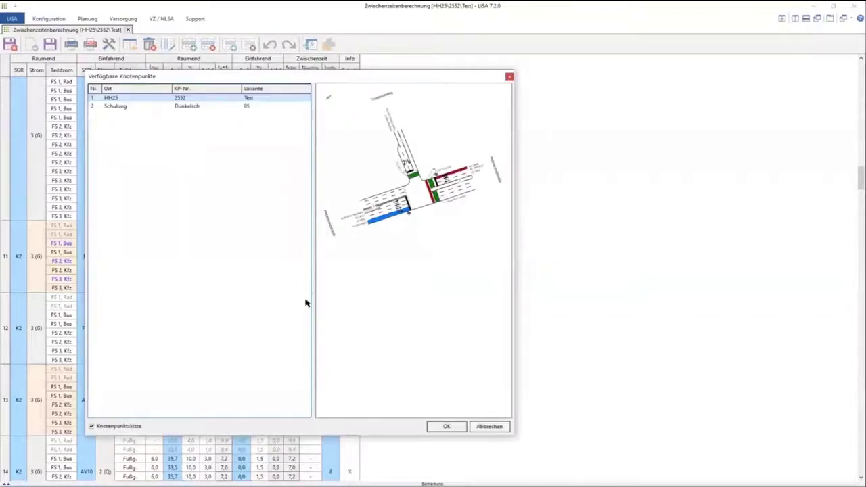
{"action": "left_click", "coordinate": [446, 424]}
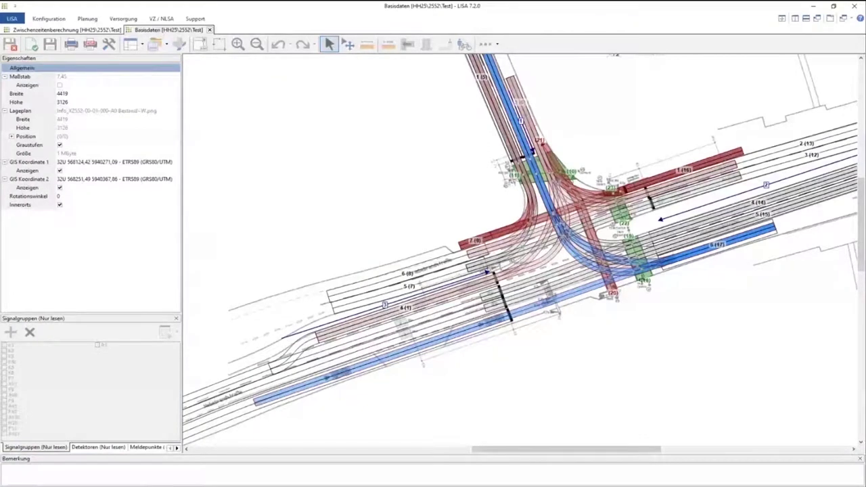
{"action": "left_click", "coordinate": [643, 279]}
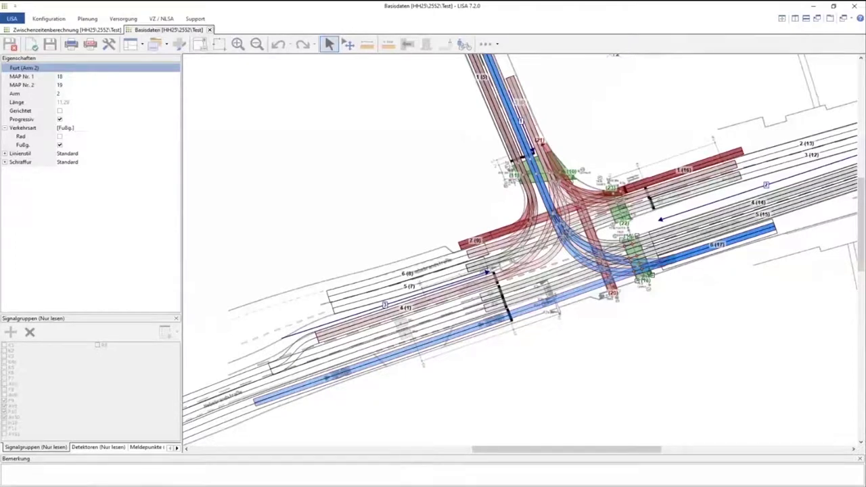
{"action": "scroll", "coordinate": [520, 246], "scroll_direction": "up", "scroll_amount": 1}
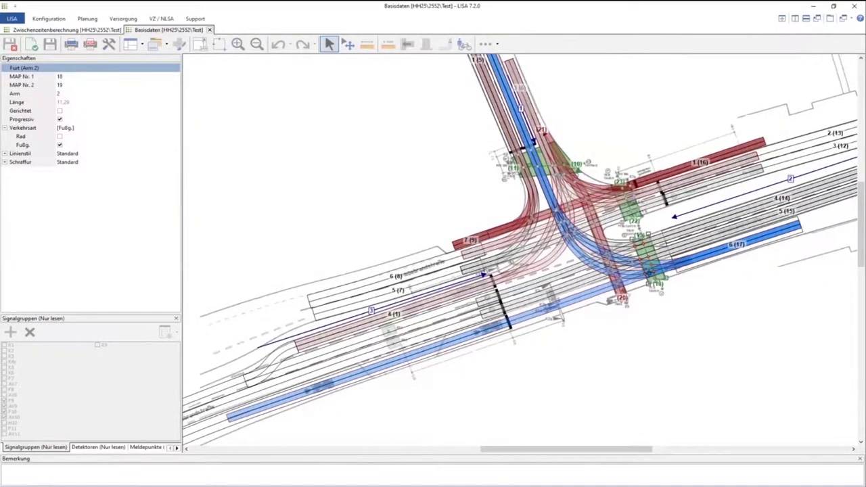
{"action": "scroll", "coordinate": [648, 273], "scroll_direction": "up", "scroll_amount": 1}
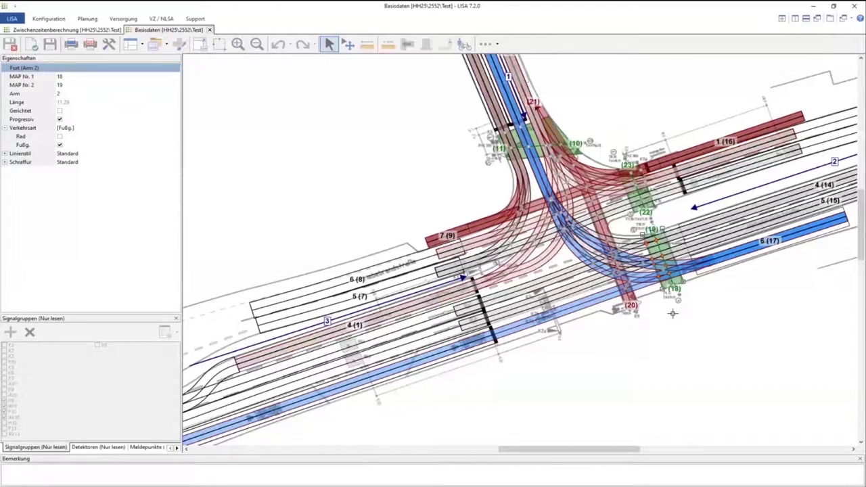
{"action": "scroll", "coordinate": [673, 313], "scroll_direction": "up", "scroll_amount": 2}
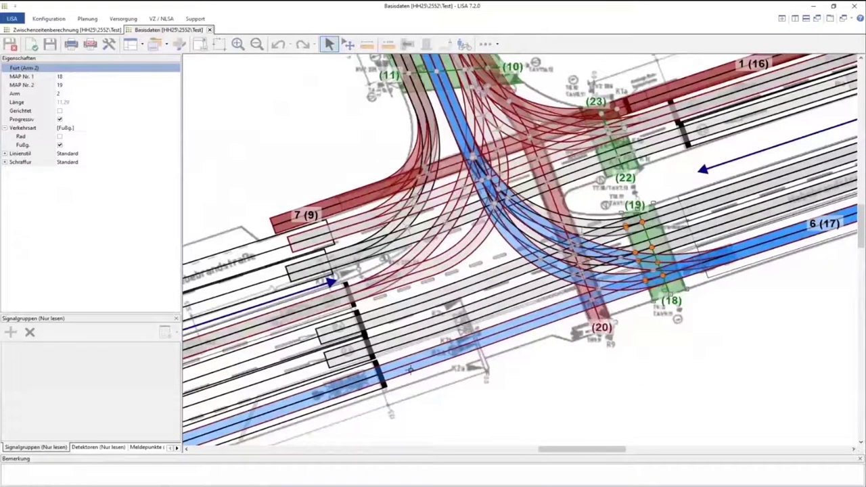
- Inspect the Kfz and Bus/Rad driving lines from Arm 3 to the Arm 2 crossing in the plan, and close the Basisdaten
{"action": "left_click", "coordinate": [398, 336]}
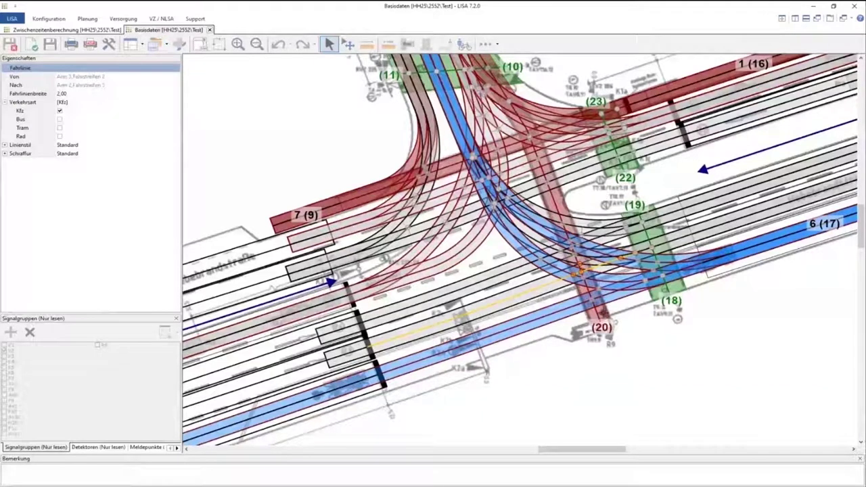
{"action": "left_click", "coordinate": [557, 310]}
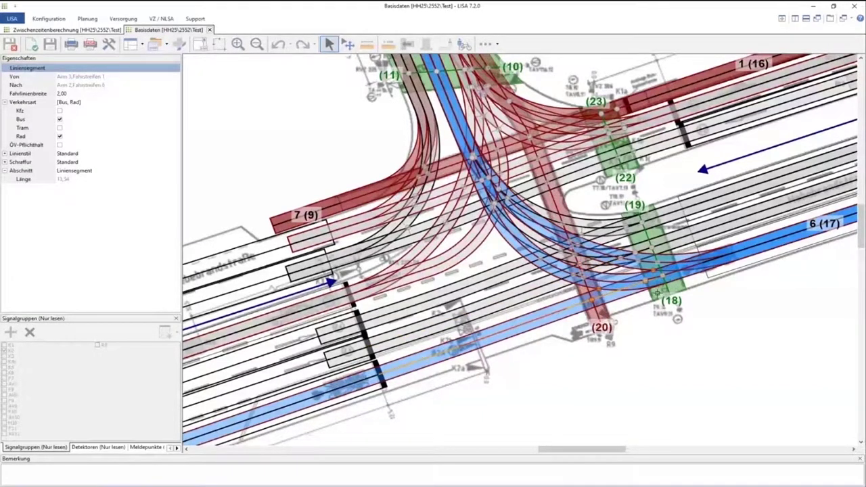
{"action": "left_click", "coordinate": [656, 294]}
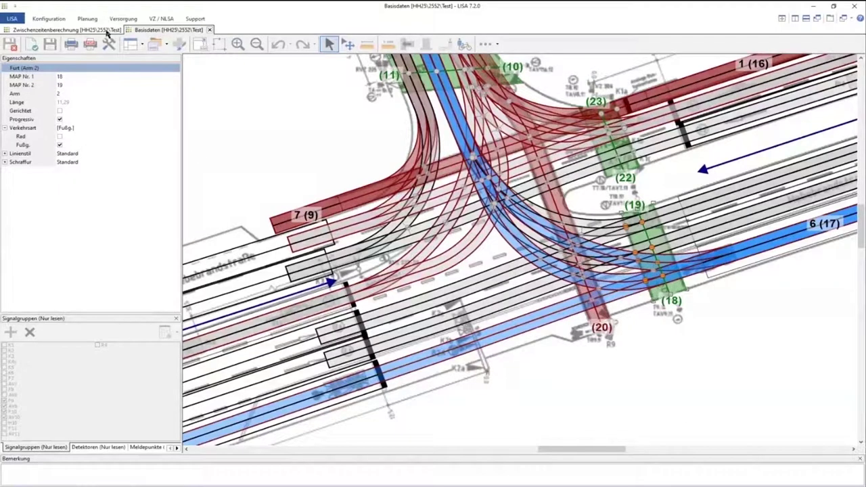
{"action": "left_click", "coordinate": [211, 31]}
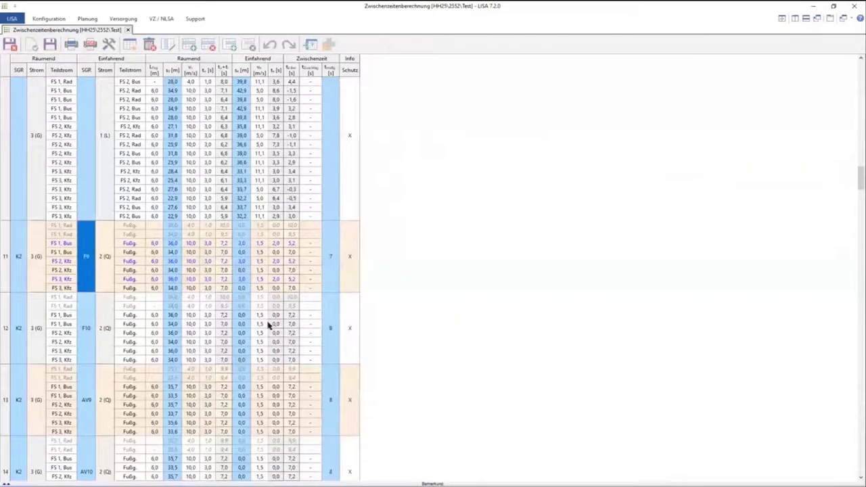
- Compare the manually edited entering distances of K2–F9 for FS 1 Bus and FS 3 Kfz in the full intersection-point list
{"action": "left_click", "coordinate": [242, 245]}
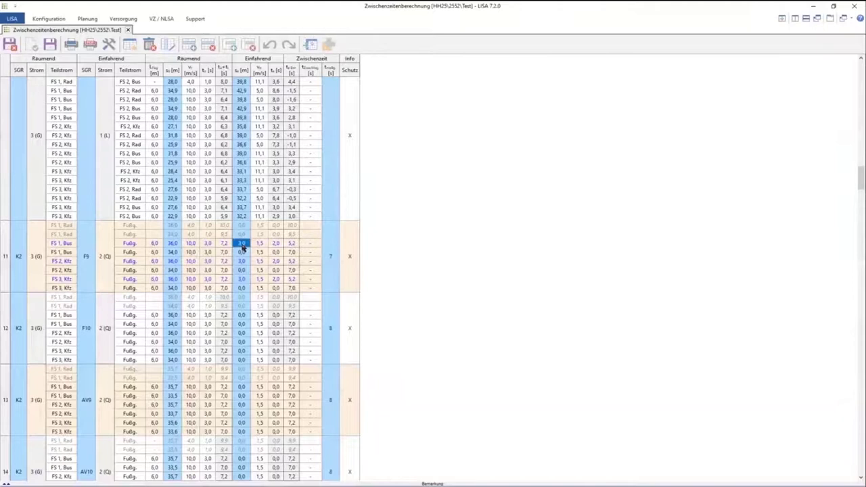
{"action": "left_click", "coordinate": [242, 280]}
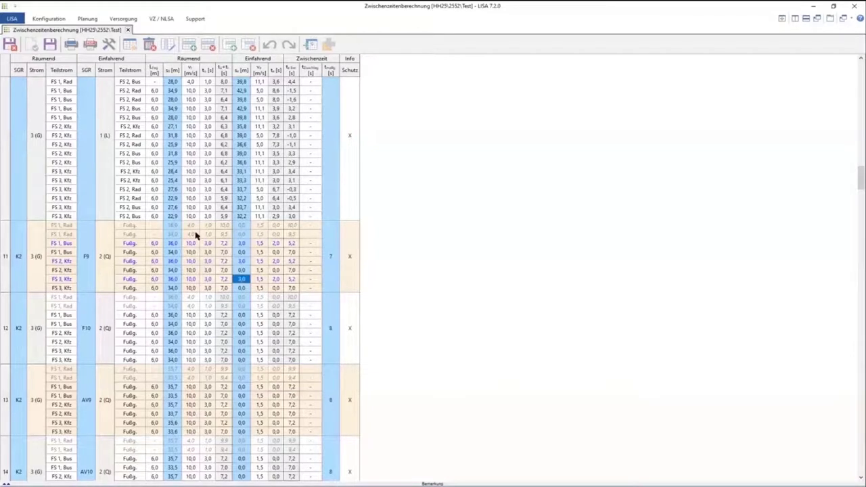
{"action": "left_click", "coordinate": [242, 243]}
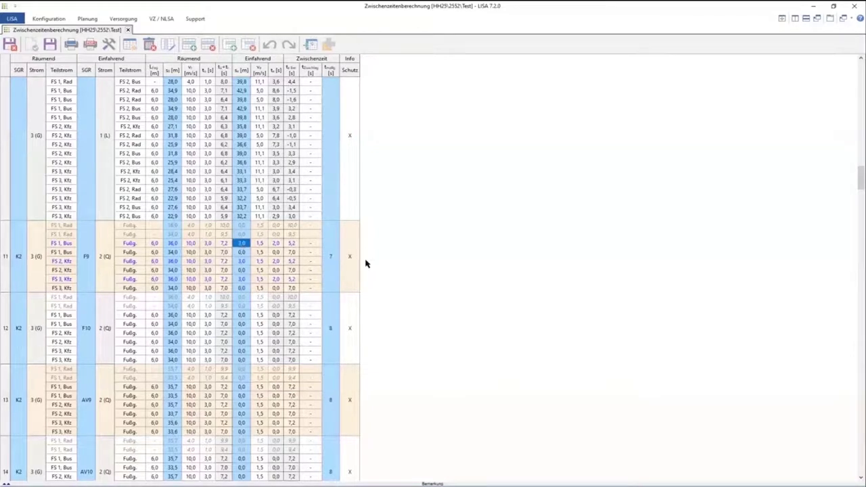
- Compare the intergreen time of the edited FS 1 Bus row with the governing value of K2–F9
{"action": "left_click", "coordinate": [291, 246]}
{"action": "left_click", "coordinate": [332, 277]}
{"action": "left_click", "coordinate": [291, 245]}
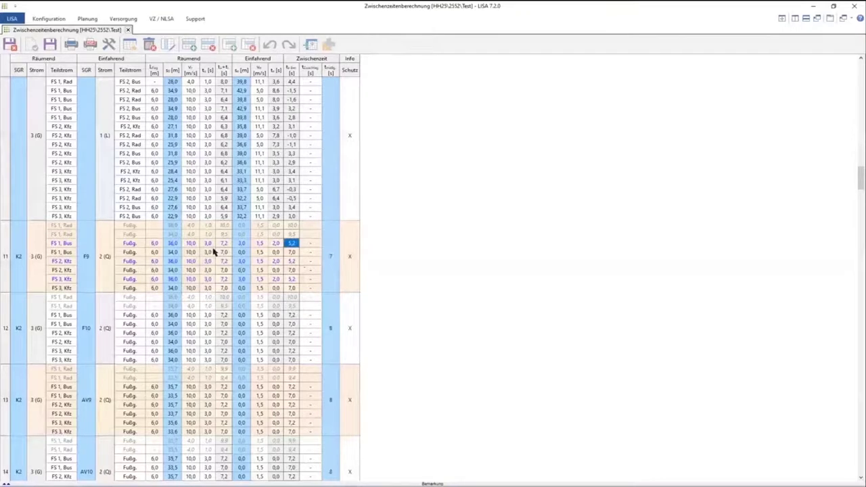
- Set the entering distance to 3 m for the remaining FS 1 Bus, FS 2 Kfz and FS 3 Kfz rows of K2–F9
{"action": "left_click", "coordinate": [238, 252]}
{"action": "type", "text": "3"}
{"action": "key", "text": "Return"}
{"action": "key", "text": "Return"}
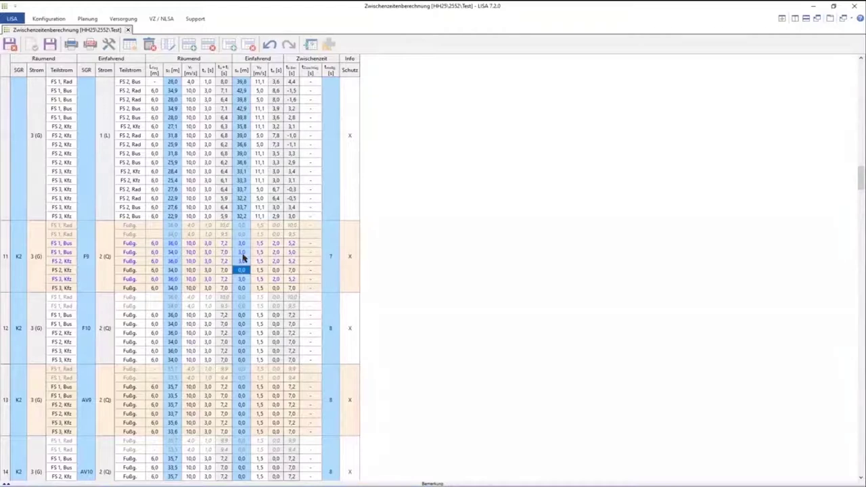
{"action": "type", "text": "3"}
{"action": "key", "text": "Return"}
{"action": "key", "text": "Return"}
{"action": "type", "text": "3"}
{"action": "key", "text": "Return"}
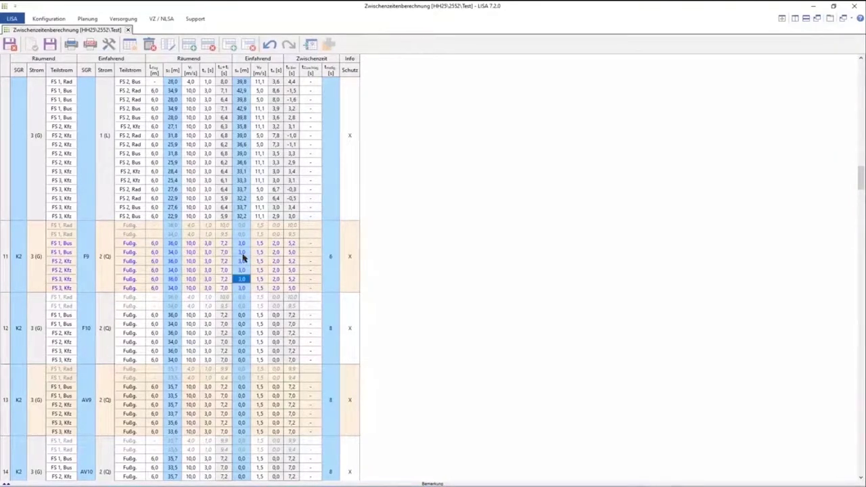
{"action": "left_click", "coordinate": [331, 285]}
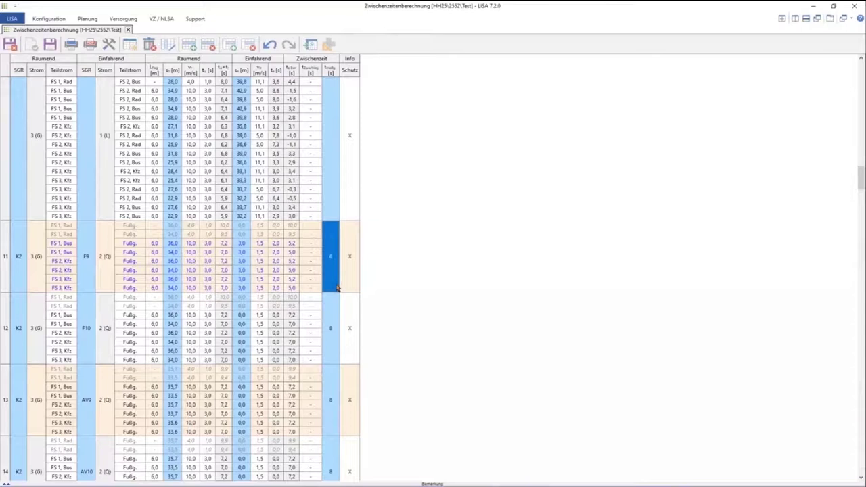
- Switch the calculation display to stream conflicts (Stromkonflikte anzeigen) and return to conflict K1–K3 at the start of the list
{"action": "left_click", "coordinate": [109, 44]}
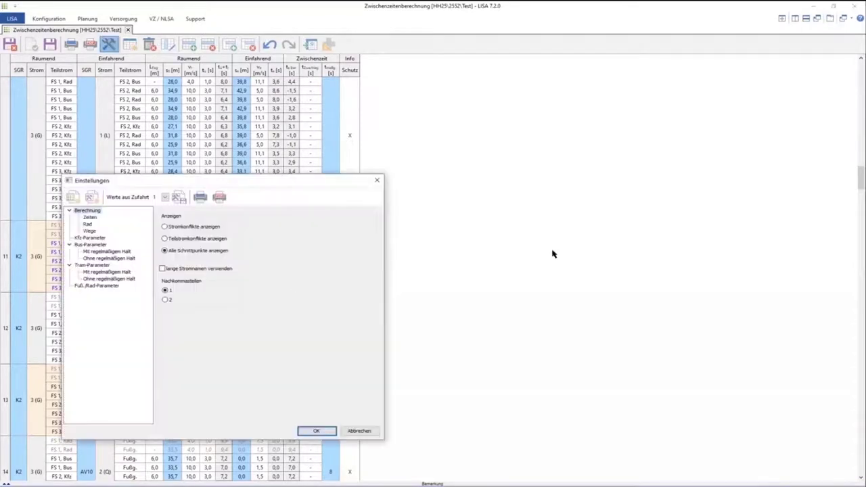
{"action": "left_click", "coordinate": [218, 228]}
{"action": "left_click", "coordinate": [318, 432]}
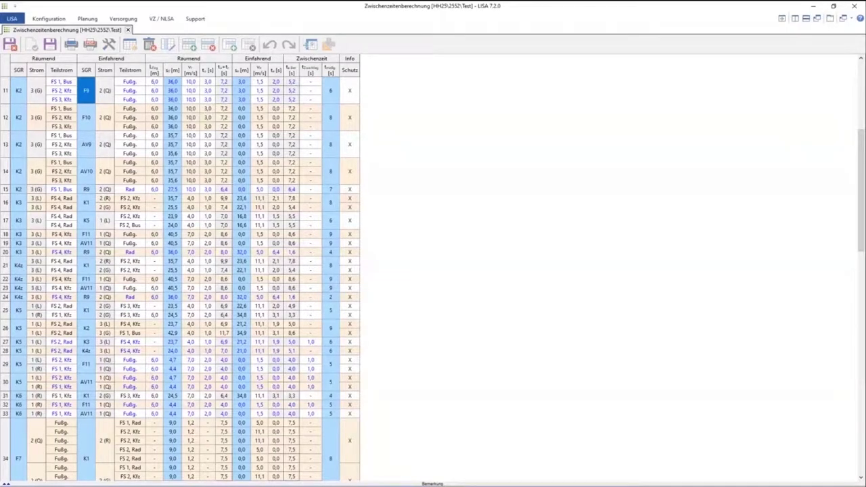
{"action": "scroll", "coordinate": [677, 342], "scroll_direction": "up", "scroll_amount": 3}
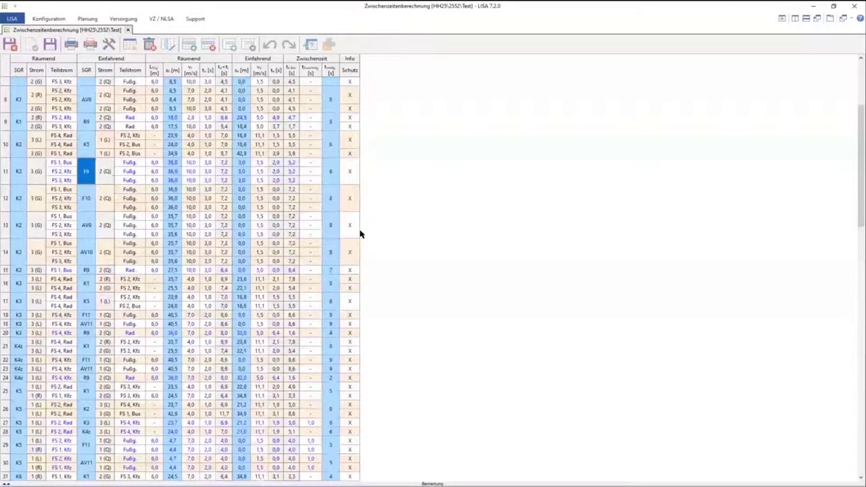
{"action": "scroll", "coordinate": [361, 234], "scroll_direction": "up", "scroll_amount": 5}
{"action": "left_click", "coordinate": [191, 82]}
{"action": "left_click", "coordinate": [192, 84]}
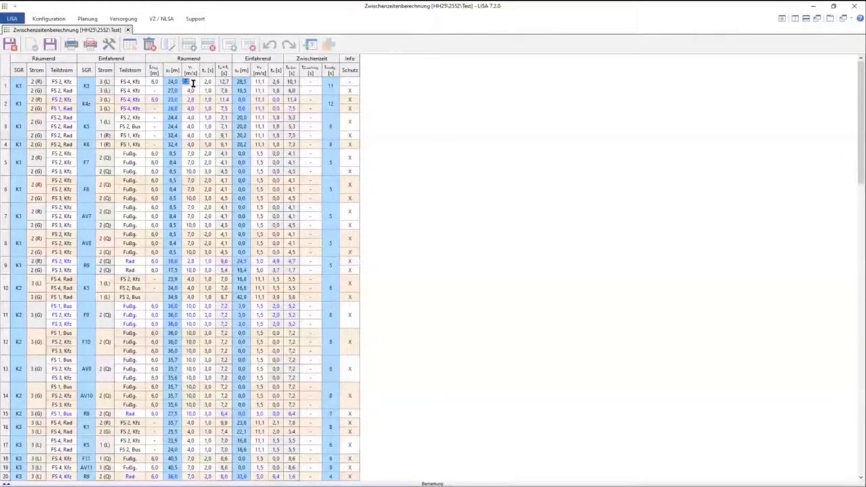
{"action": "double_click", "coordinate": [192, 84]}
{"action": "type", "text": "3"}
{"action": "left_click", "coordinate": [109, 44]}
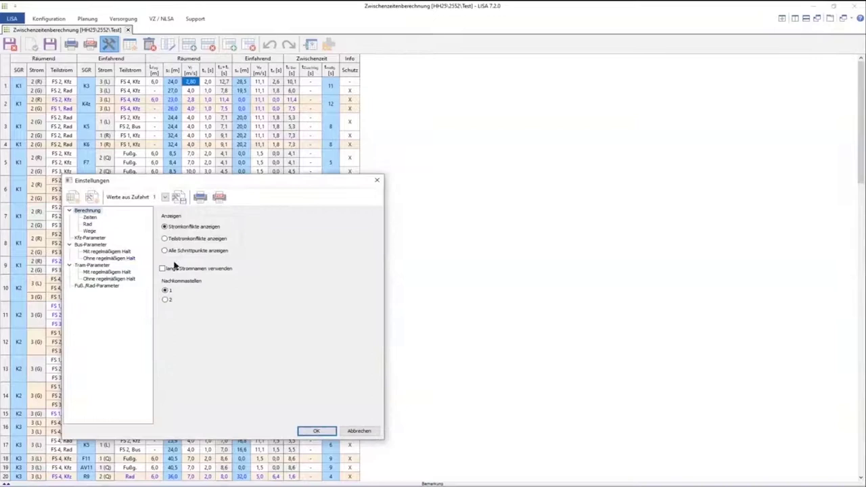
{"action": "left_click", "coordinate": [372, 434]}
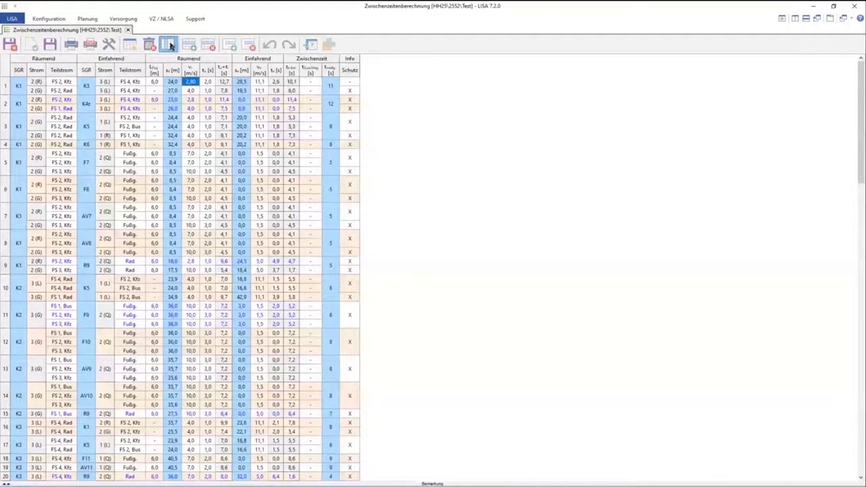
- Show the additional entering columns for initial speed v0 [m/s] and acceleration [m/s²] in the calculation table
{"action": "left_click", "coordinate": [170, 45]}
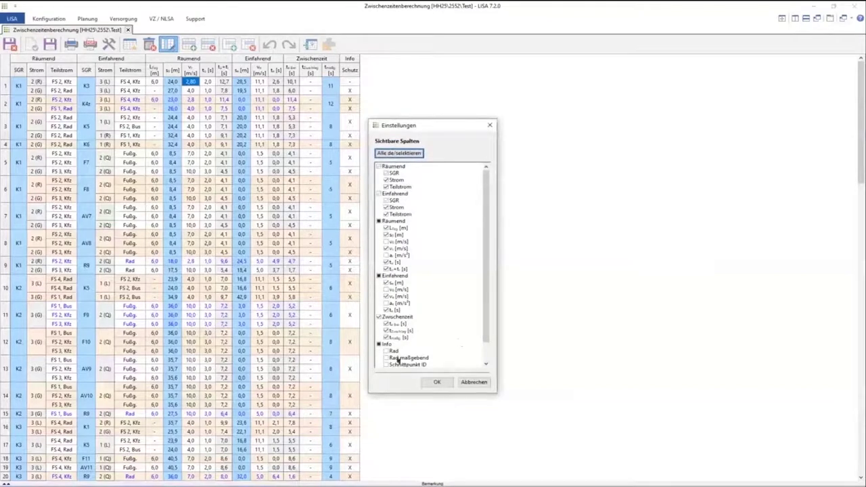
{"action": "scroll", "coordinate": [397, 361], "scroll_direction": "down", "scroll_amount": 1}
{"action": "left_click", "coordinate": [389, 283]}
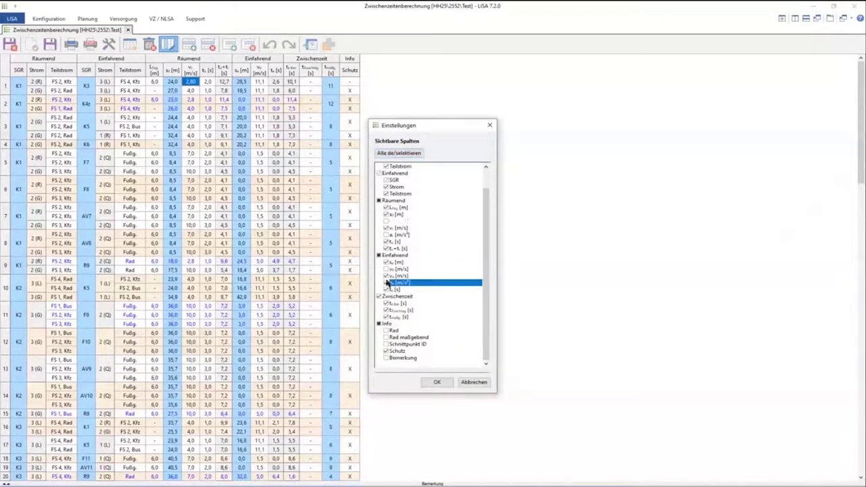
{"action": "left_click", "coordinate": [388, 270]}
{"action": "left_click", "coordinate": [438, 382]}
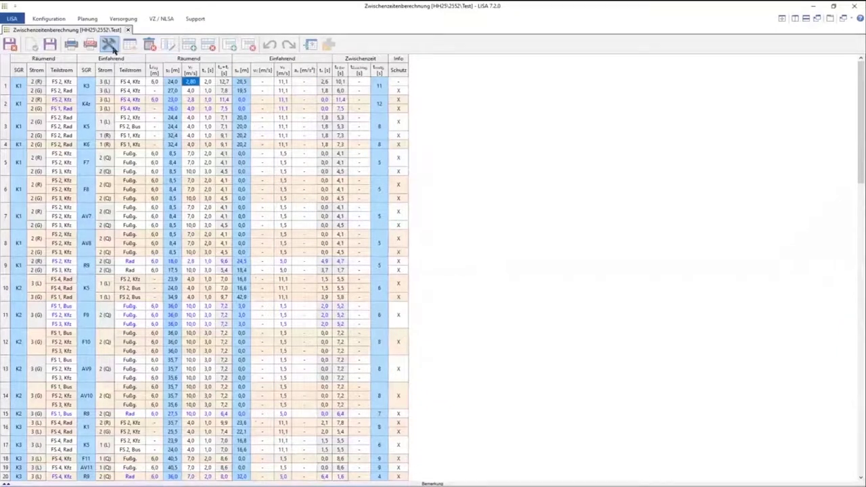
- Show the additional clearing (Räumend) columns for initial speed v0 [m/s] and acceleration ar [m/s²] in the table
{"action": "left_click", "coordinate": [169, 44]}
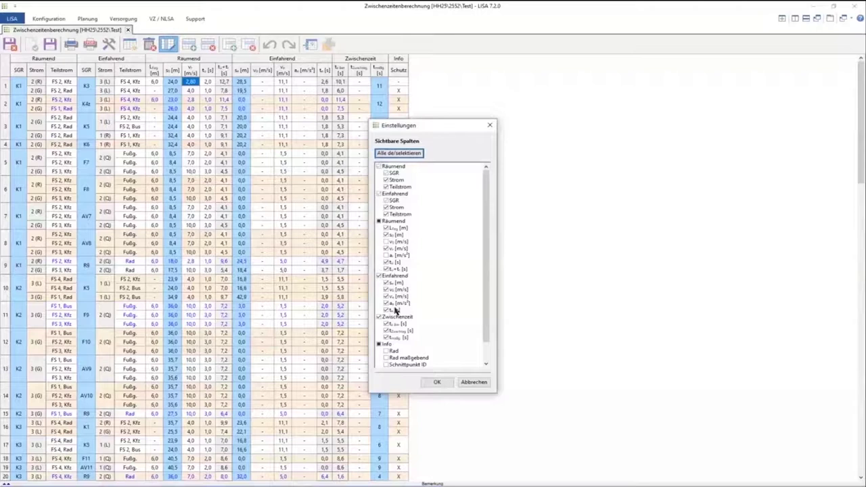
{"action": "left_click", "coordinate": [389, 255]}
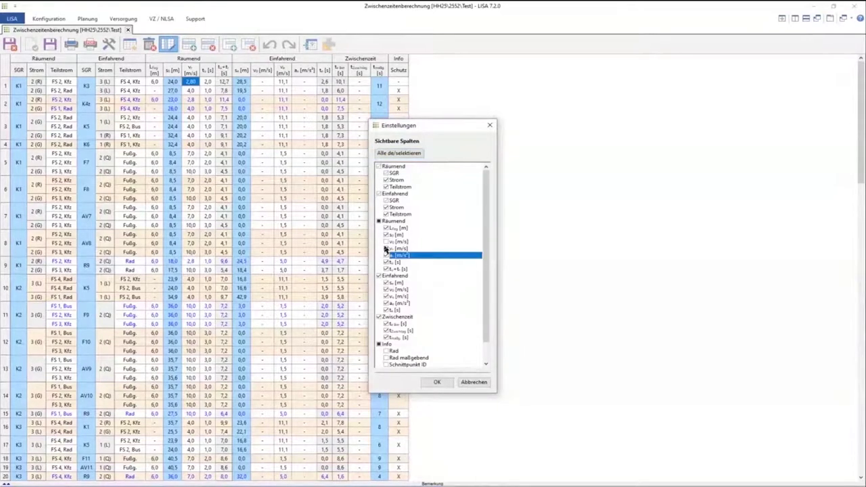
{"action": "left_click", "coordinate": [387, 242]}
{"action": "left_click", "coordinate": [437, 383]}
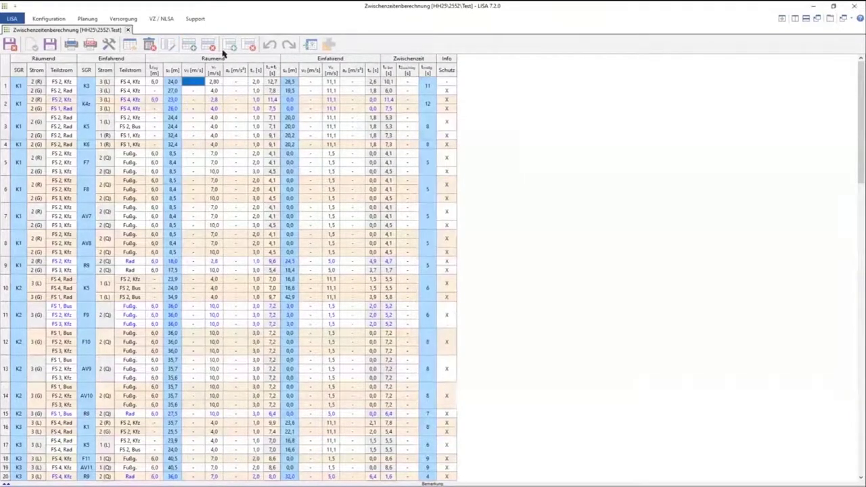
- For the FS 2 Kfz clearing movement of K1–K3, set v0 to 7,0 m/s, ar to -1,2 m/s² and vr to 1,2 m/s
{"action": "double_click", "coordinate": [197, 82]}
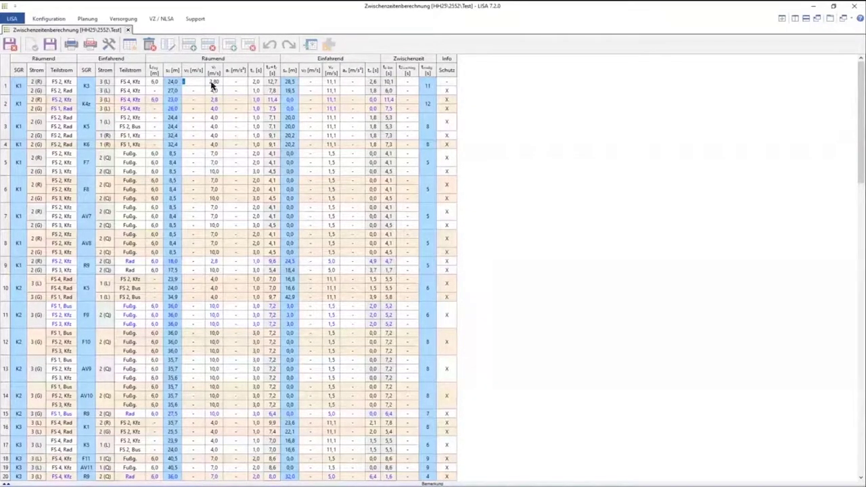
{"action": "type", "text": "1,6"}
{"action": "key", "text": "shift+Tab"}
{"action": "left_click", "coordinate": [230, 85]}
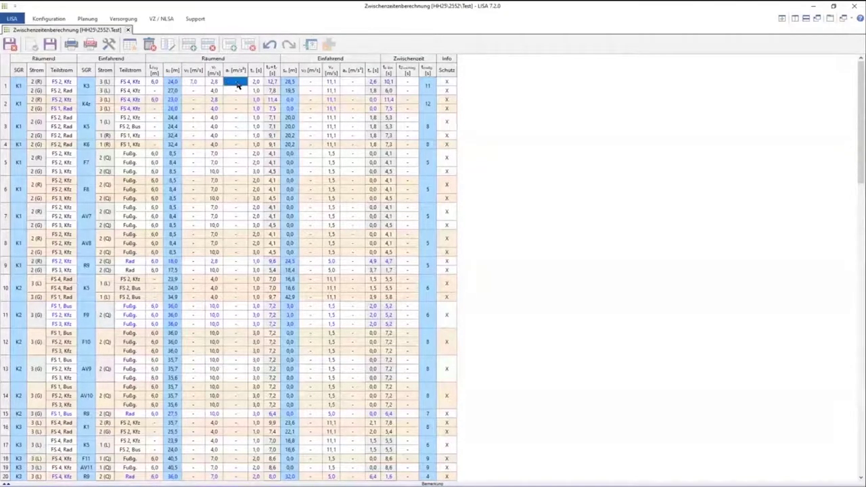
{"action": "type", "text": "-1,2"}
{"action": "left_click", "coordinate": [236, 83]}
{"action": "left_click", "coordinate": [177, 82]}
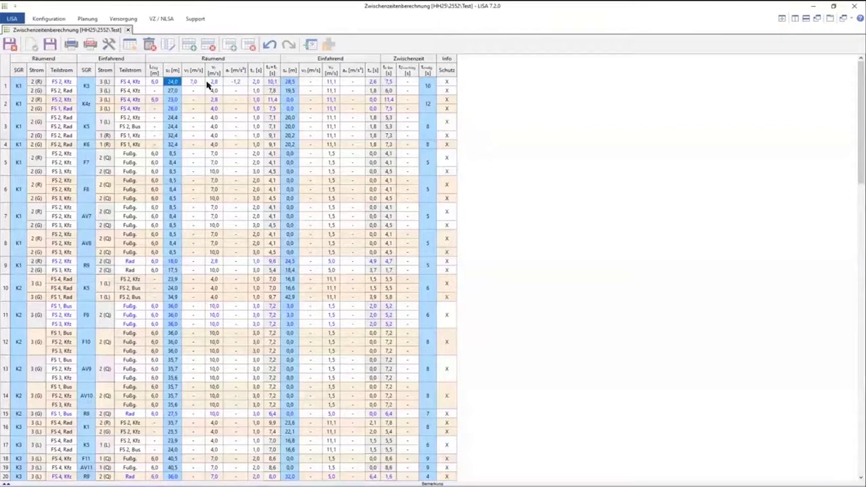
{"action": "left_click", "coordinate": [209, 83]}
{"action": "type", "text": "1,2"}
{"action": "left_click", "coordinate": [175, 82]}
- Start a distance measurement in the junction's Basisdaten plan and return to the Zwischenzeitenberechnung
{"action": "left_click", "coordinate": [56, 19]}
{"action": "left_click", "coordinate": [56, 20]}
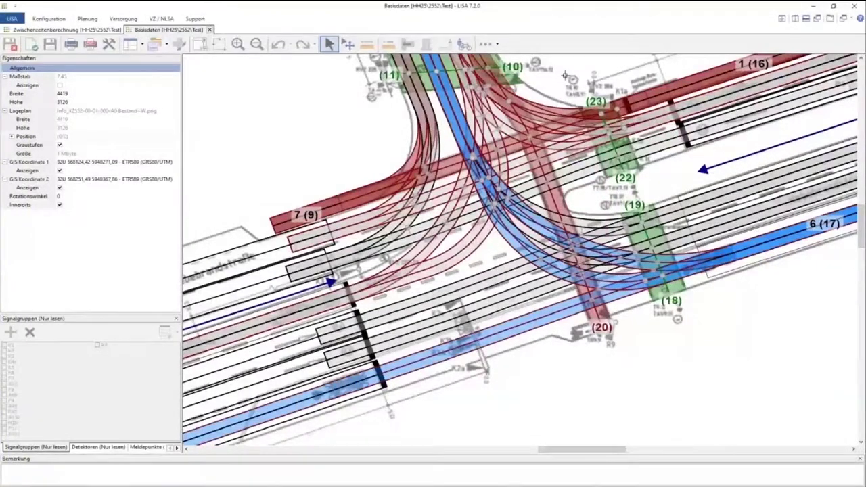
{"action": "left_click", "coordinate": [366, 45]}
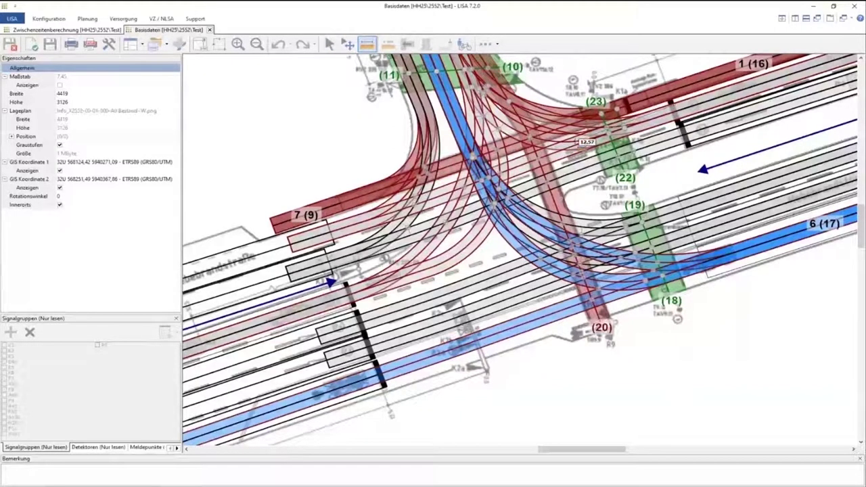
{"action": "left_click", "coordinate": [73, 31]}
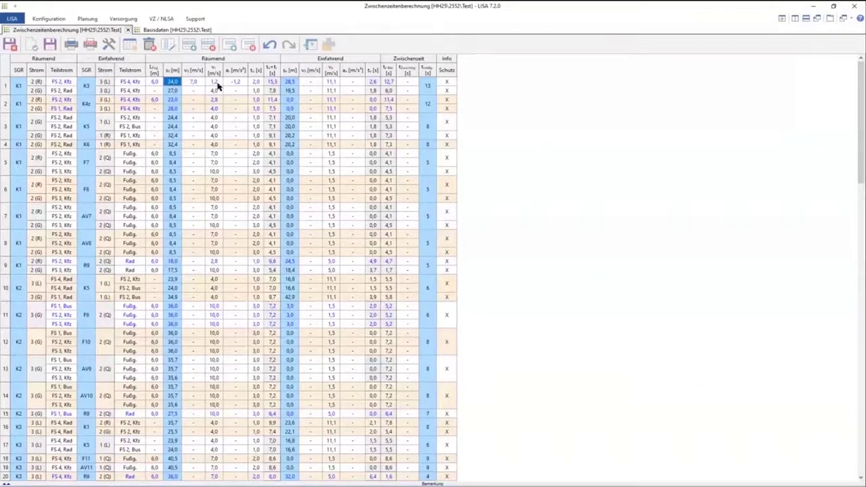
- Set the clearing distance of the FS 2 Kfz row in K1–K3 to 12 m
{"action": "double_click", "coordinate": [175, 84]}
{"action": "type", "text": "1,8"}
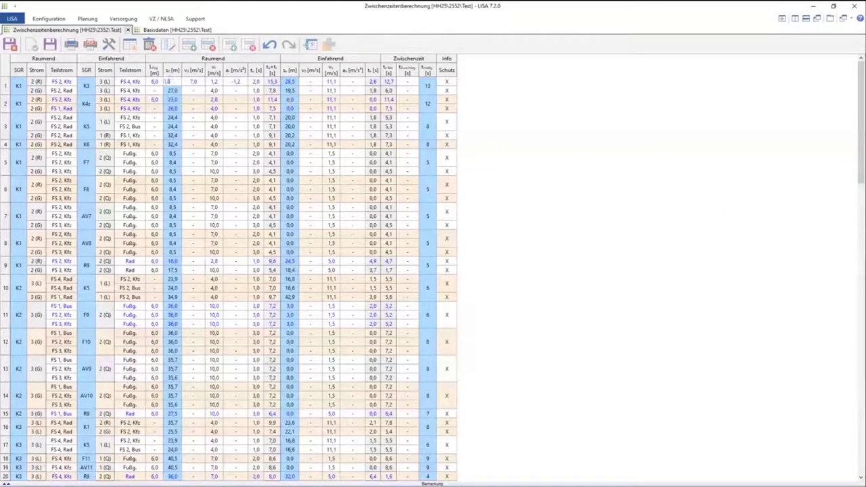
{"action": "left_click", "coordinate": [194, 83]}
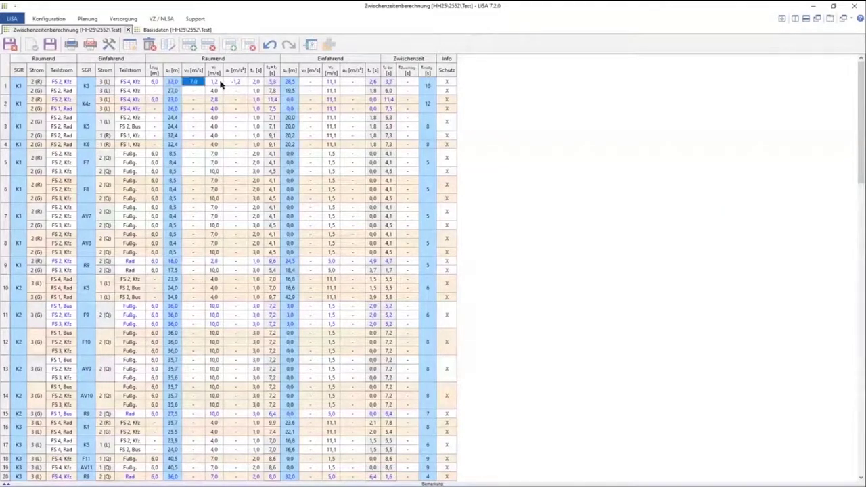
- Add a second clearing route section (räumende Wegstrecke) to the FS 2 Kfz row of K1–K3
{"action": "right_click", "coordinate": [174, 83]}
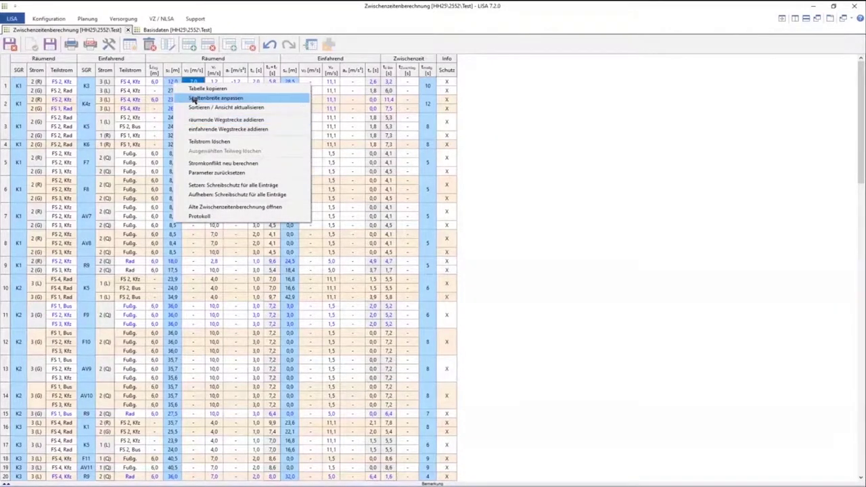
{"action": "left_click", "coordinate": [169, 81]}
{"action": "right_click", "coordinate": [169, 81]}
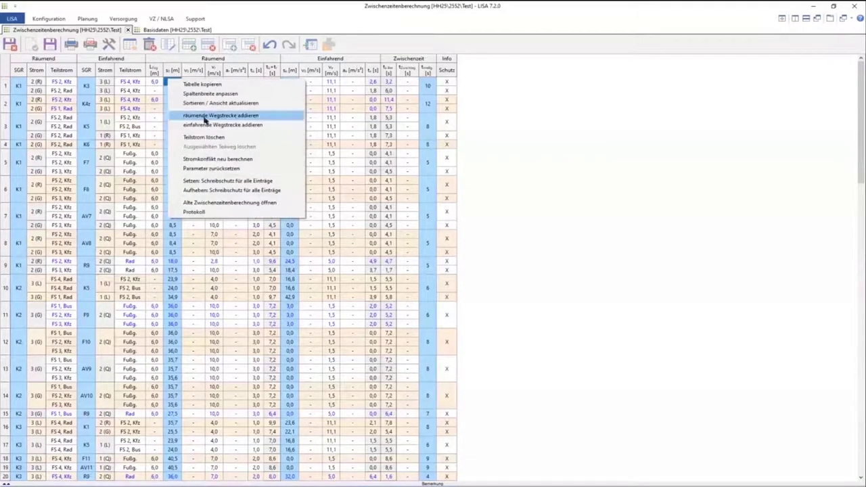
{"action": "left_click", "coordinate": [171, 81]}
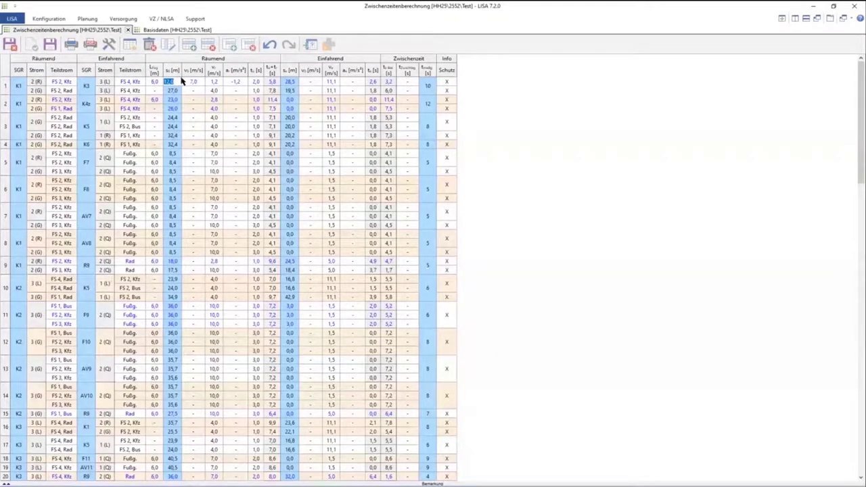
{"action": "left_click_drag", "start_coordinate": [175, 95], "coordinate": [176, 83]}
{"action": "left_click", "coordinate": [174, 82]}
{"action": "right_click", "coordinate": [175, 83]}
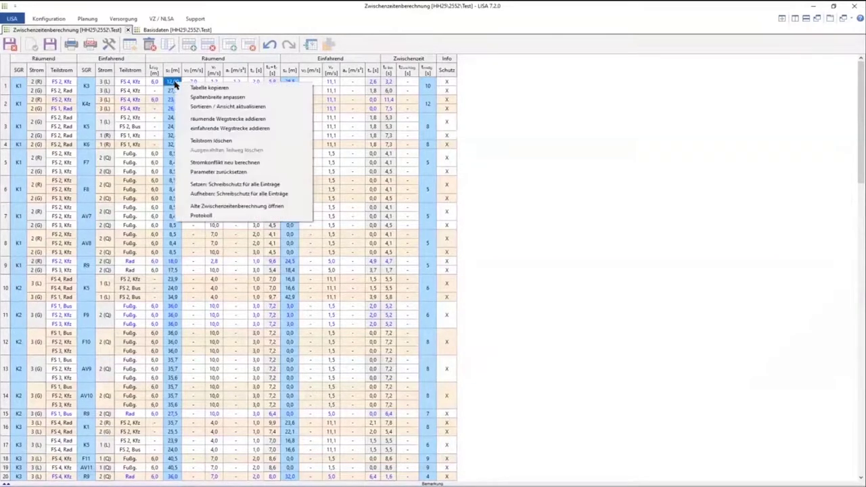
{"action": "left_click", "coordinate": [210, 120]}
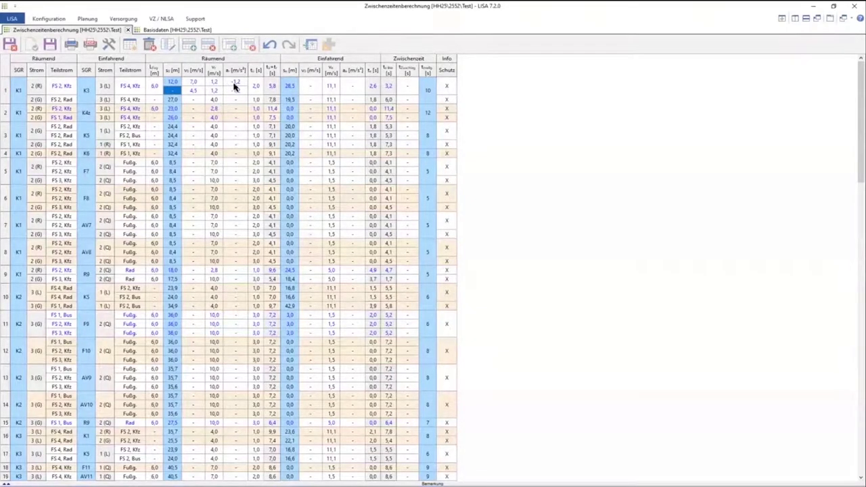
- Set the clearing distance of the added second section of K1–K3 to 12 m and check its initial speed
{"action": "left_click", "coordinate": [194, 91]}
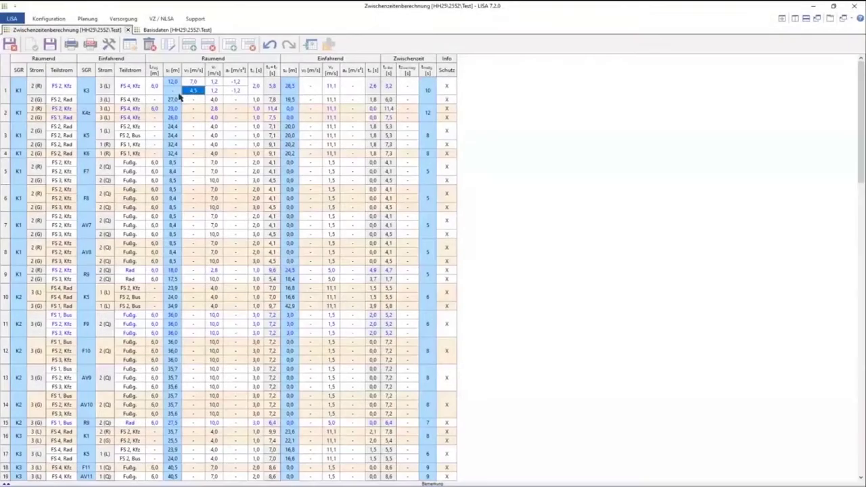
{"action": "left_click", "coordinate": [171, 92]}
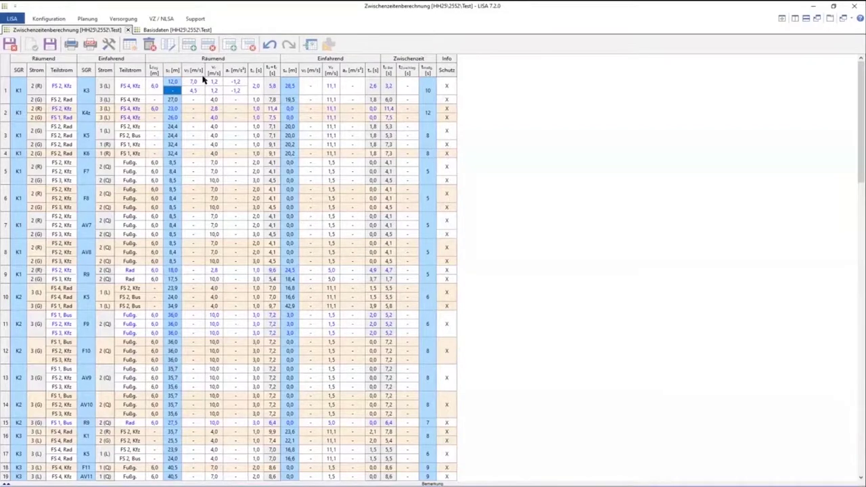
{"action": "left_click", "coordinate": [194, 90]}
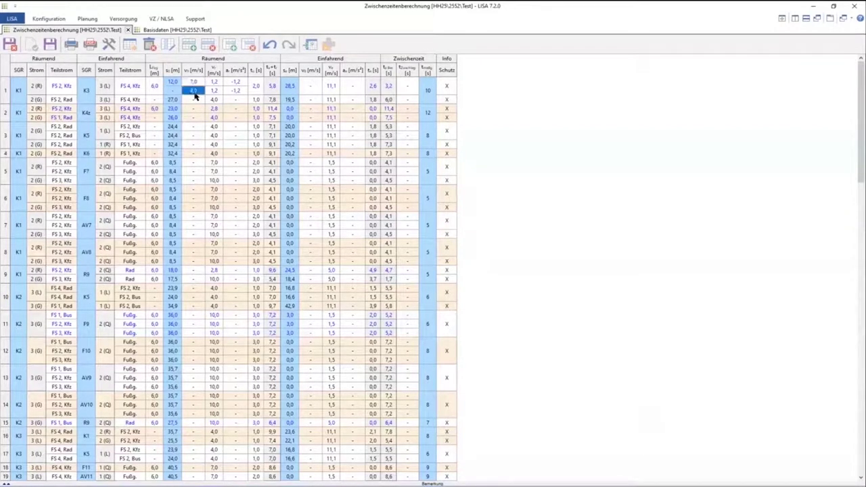
{"action": "left_click", "coordinate": [178, 93]}
{"action": "left_click", "coordinate": [172, 91]}
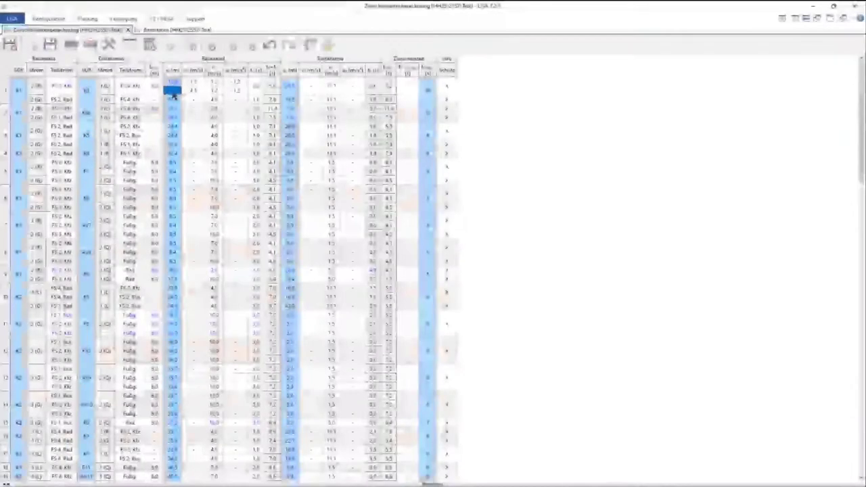
{"action": "type", "text": "12"}
{"action": "key", "text": "Return"}
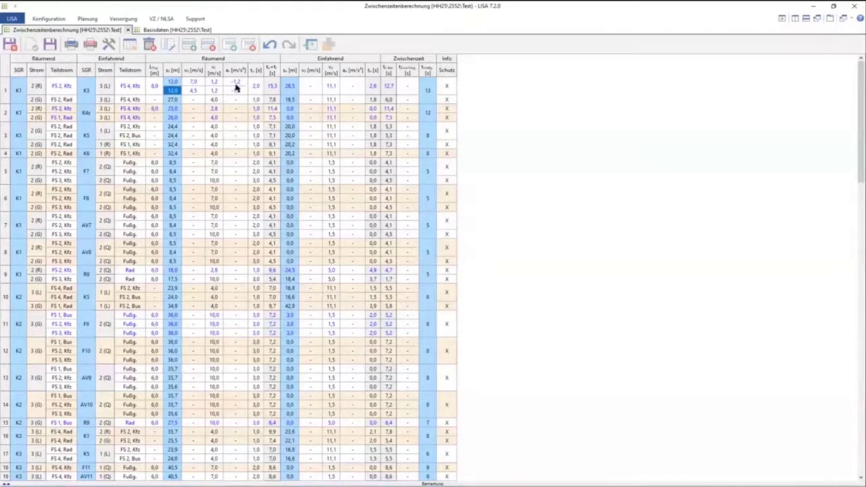
{"action": "left_click", "coordinate": [196, 94]}
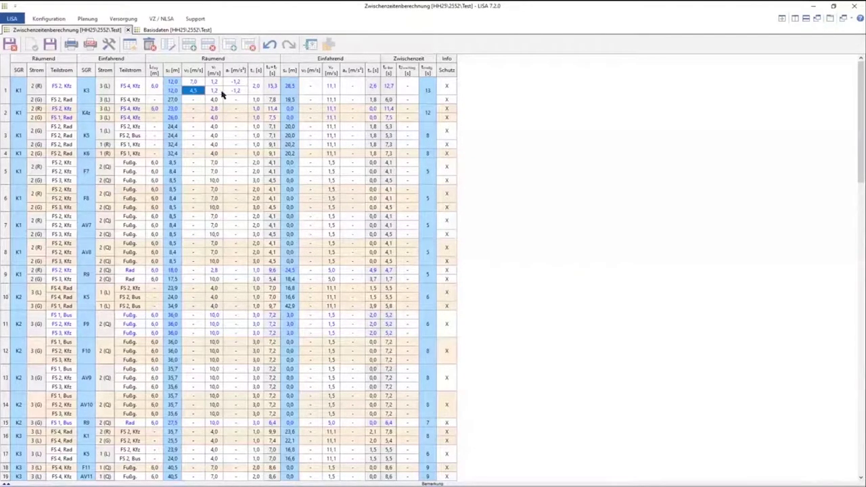
- Set the initial clearing speed of the first section of the FS 2 Kfz row in K1–K3 to 5 m/s
{"action": "left_click", "coordinate": [223, 94]}
{"action": "left_click", "coordinate": [243, 96]}
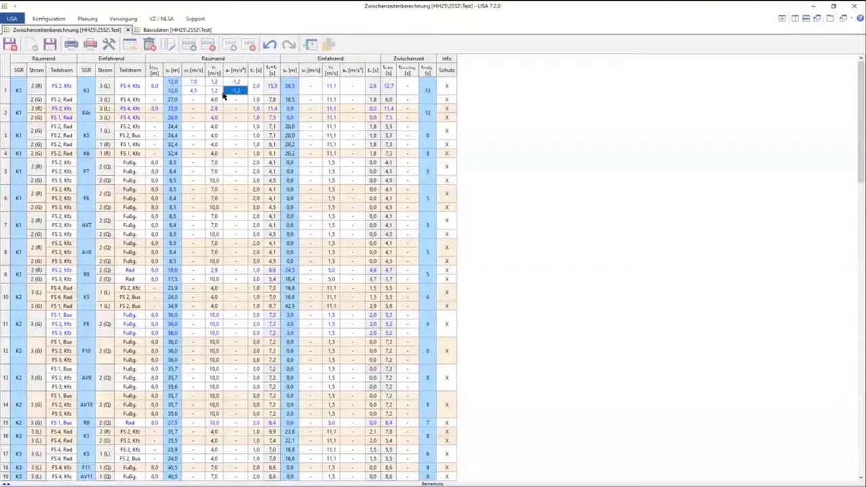
{"action": "left_click", "coordinate": [212, 93]}
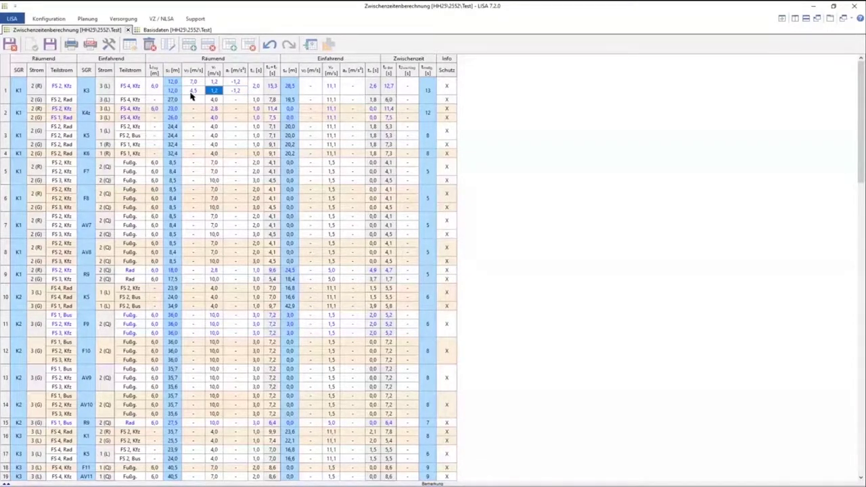
{"action": "key", "text": "Up"}
{"action": "key", "text": "Left"}
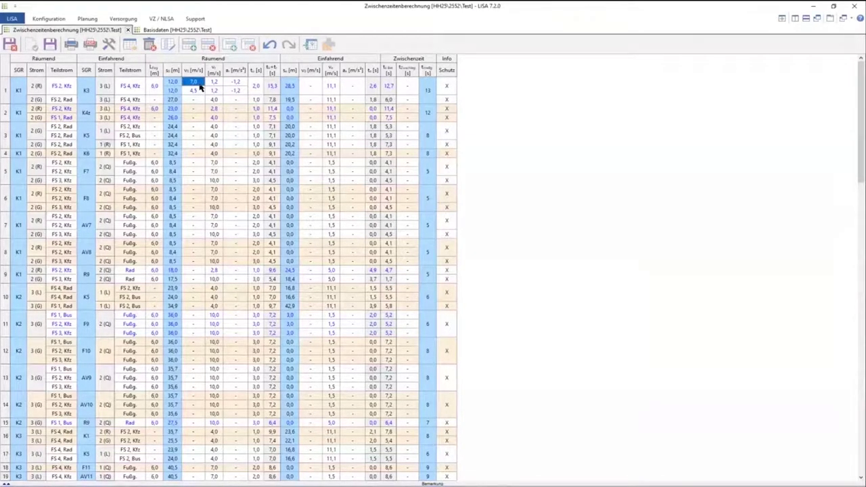
{"action": "type", "text": "5"}
{"action": "left_click", "coordinate": [200, 92]}
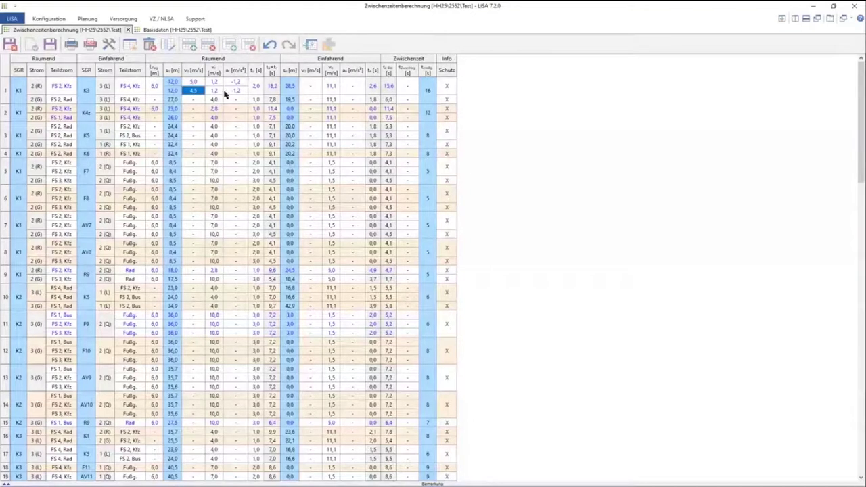
{"action": "left_click", "coordinate": [194, 83]}
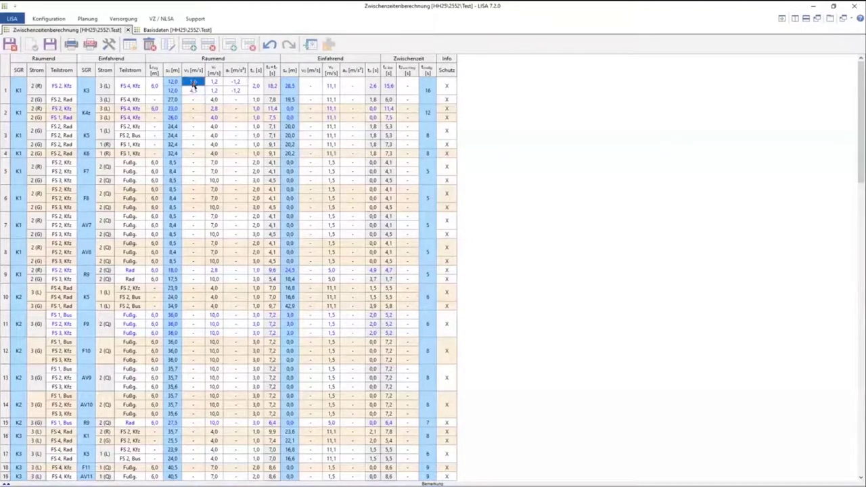
- Set the initial clearing speed of the second section of the FS 2 Kfz row in K1–K3 to 4,50 m/s
{"action": "right_click", "coordinate": [195, 91]}
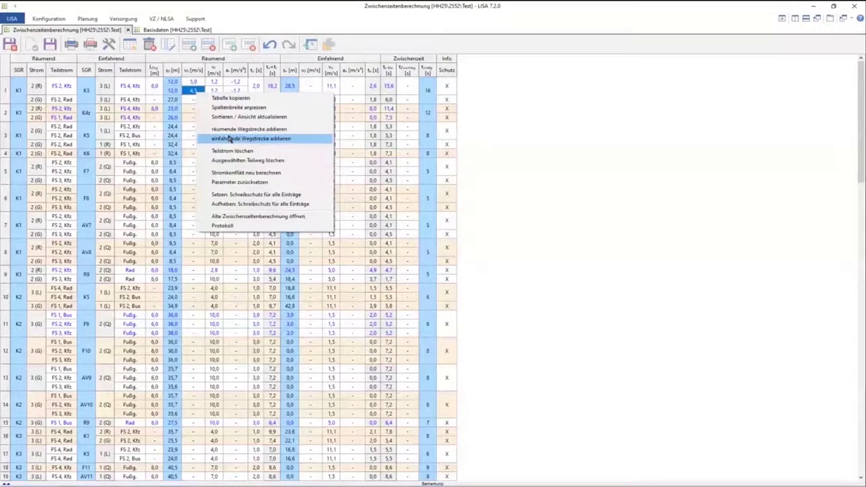
{"action": "left_click", "coordinate": [191, 90]}
{"action": "type", "text": "4,50"}
{"action": "key", "text": "Return"}
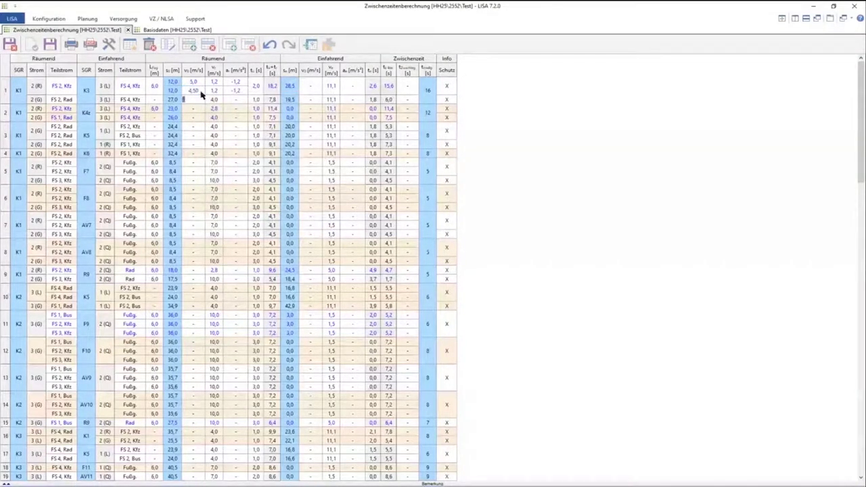
{"action": "right_click", "coordinate": [201, 94]}
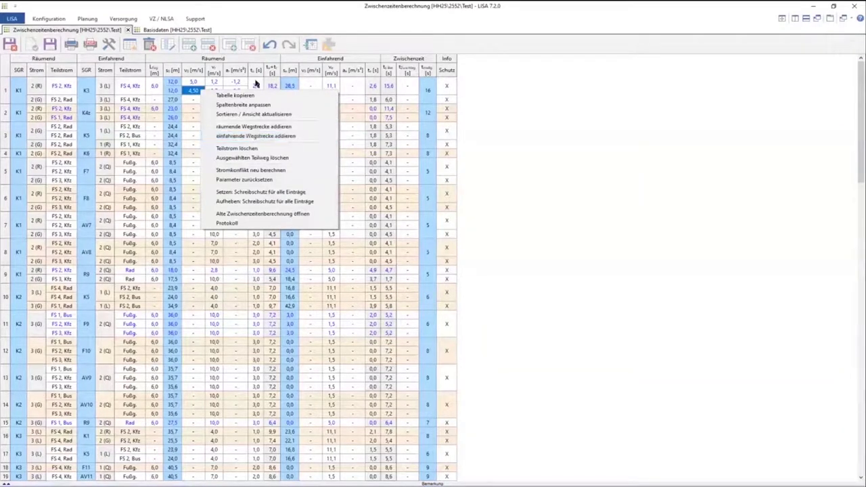
{"action": "left_click", "coordinate": [254, 52]}
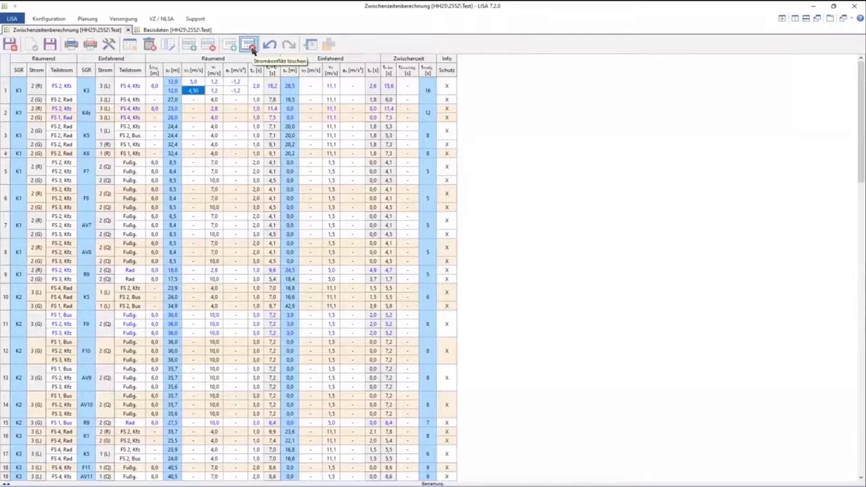
- Recalculate the K1–K3 stream conflict (Stromkonflikt neu berechnen) to discard its manually entered clearing values
{"action": "left_click", "coordinate": [389, 87]}
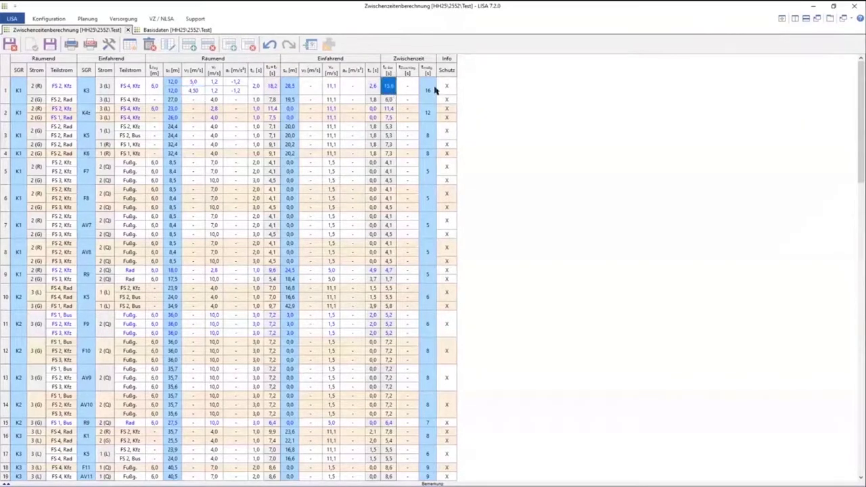
{"action": "left_click", "coordinate": [431, 88]}
{"action": "right_click", "coordinate": [389, 88]}
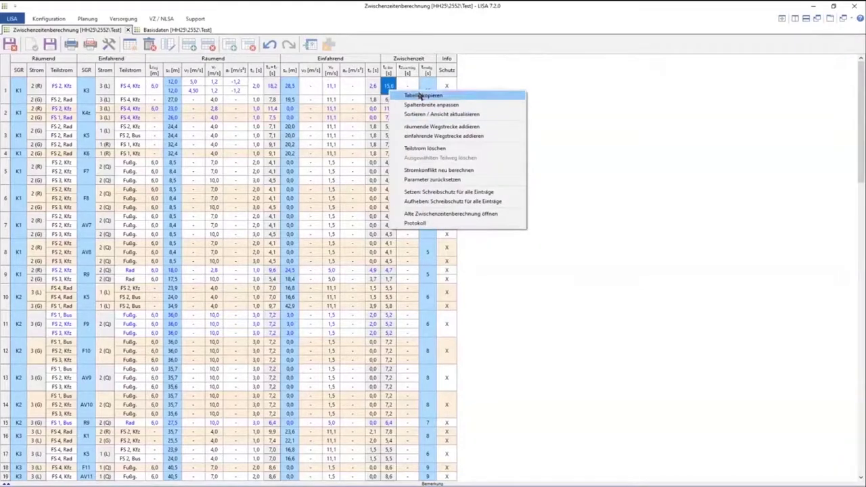
{"action": "left_click", "coordinate": [439, 170]}
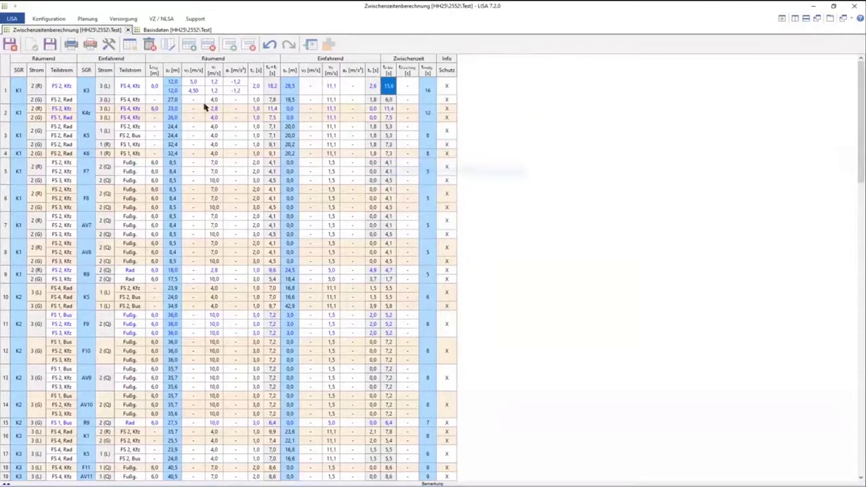
{"action": "left_click", "coordinate": [193, 81]}
- Set the clearing distance of the FS 2 Kfz row in K1–K3 to 12 m and its initial clearing speed to 5 m/s
{"action": "left_click", "coordinate": [173, 82]}
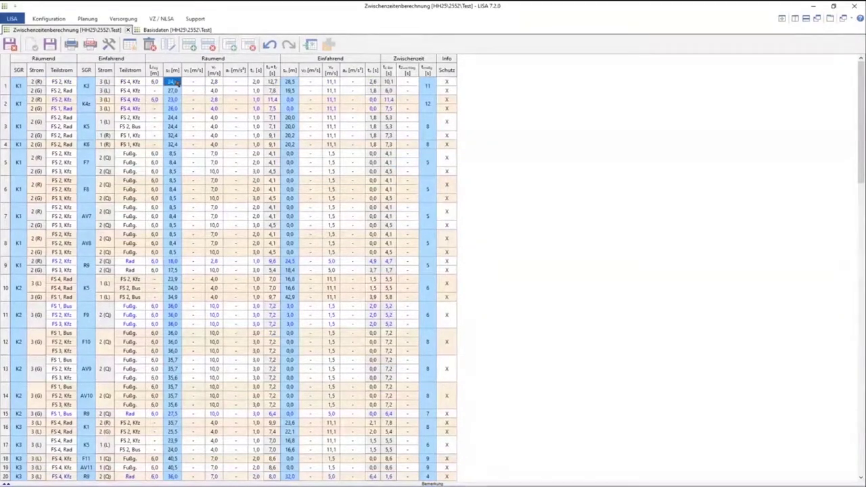
{"action": "type", "text": "12"}
{"action": "key", "text": "Tab"}
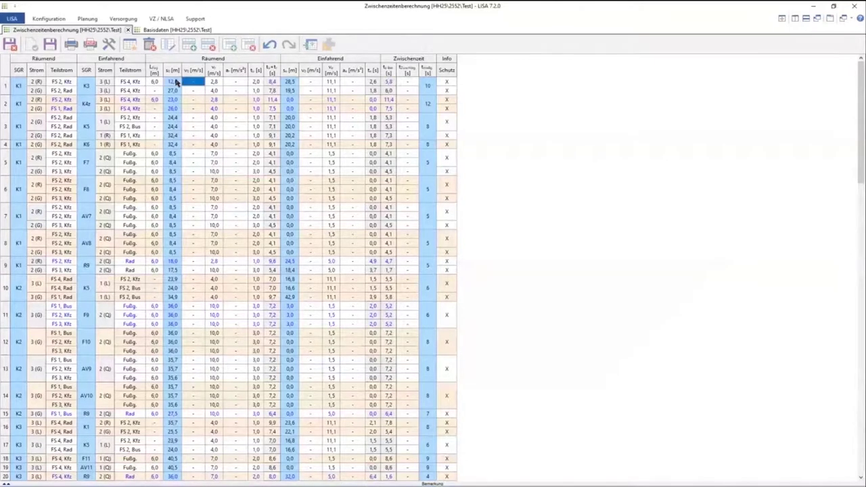
{"action": "type", "text": "3"}
{"action": "key", "text": "Tab"}
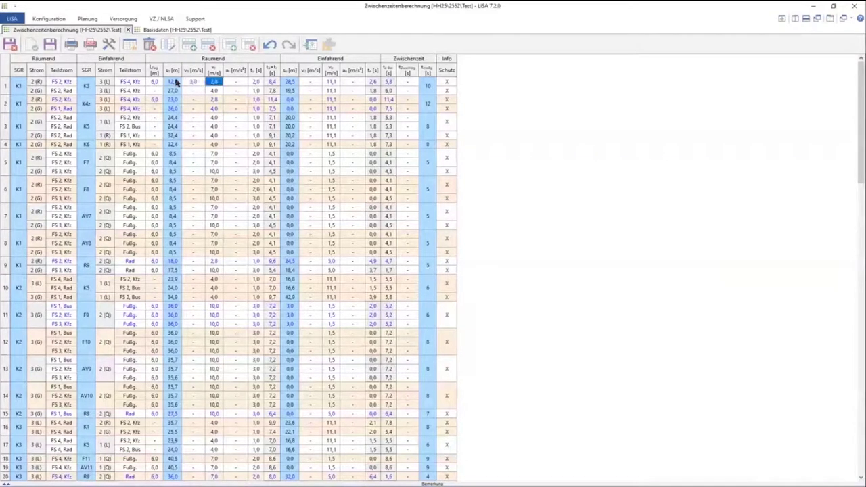
- Set the clearing speed of the FS 2 Kfz row in K1–K3 to 1,2 m/s and its acceleration to -1,5 m/s²
{"action": "type", "text": "1,2"}
{"action": "key", "text": "Tab"}
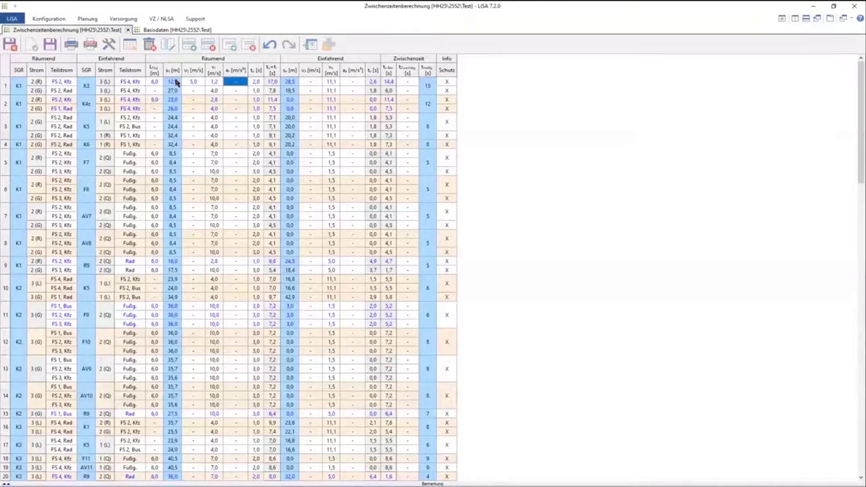
{"action": "type", "text": "-1"}
{"action": "type", "text": ",5"}
{"action": "key", "text": "Return"}
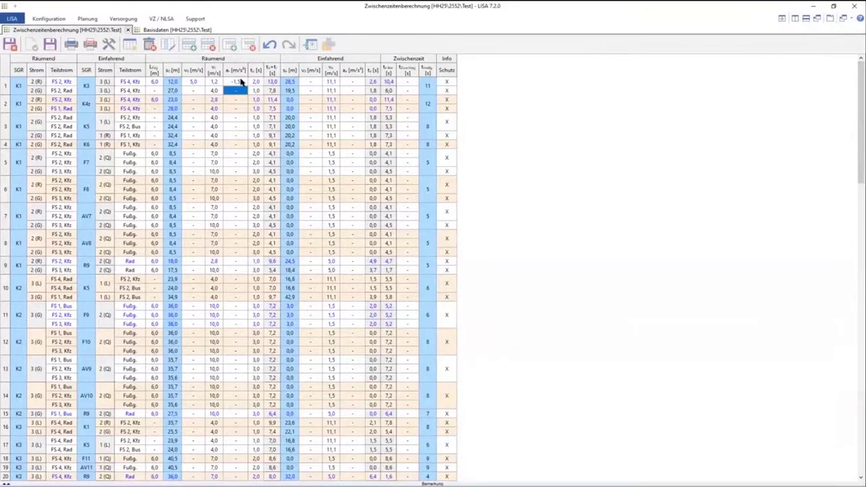
{"action": "left_click", "coordinate": [238, 81]}
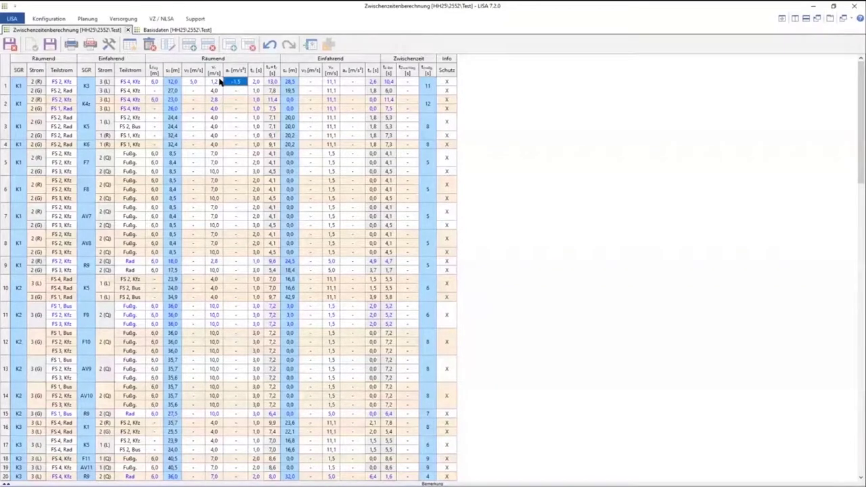
- Add a second clearing section (räumende Wegstrecke) to the recalculated FS 2 Kfz row of K1–K3
{"action": "left_click", "coordinate": [172, 82]}
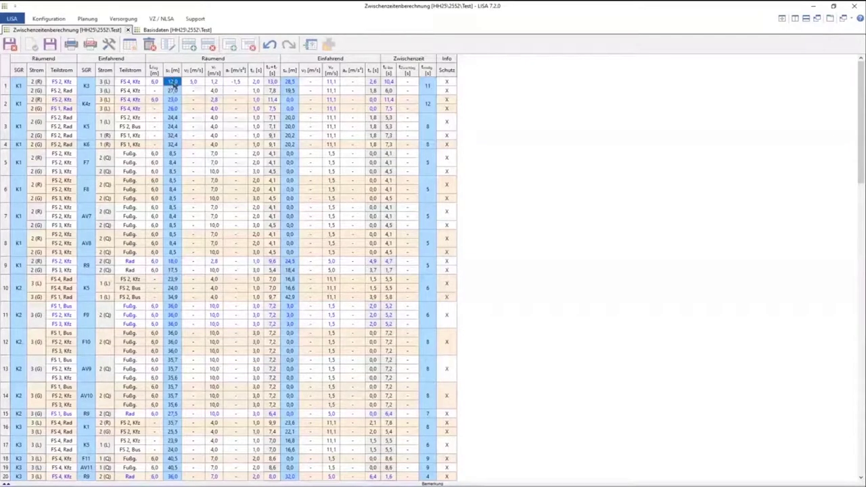
{"action": "right_click", "coordinate": [173, 85]}
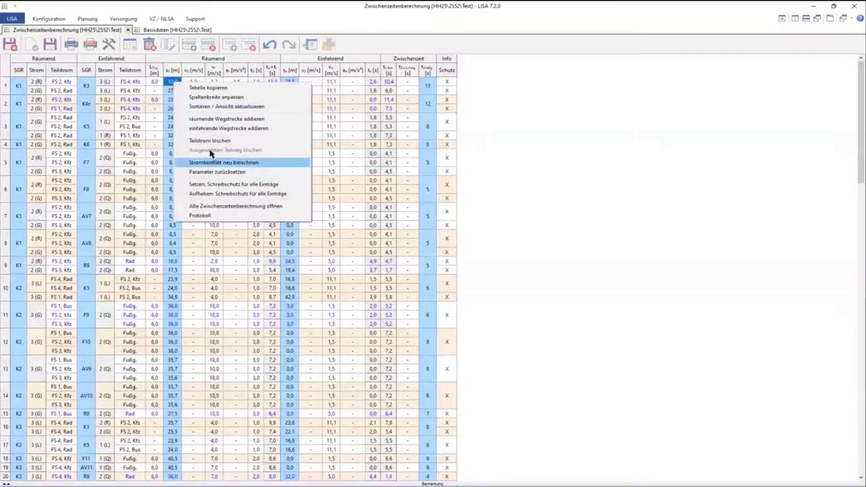
{"action": "left_click", "coordinate": [215, 120]}
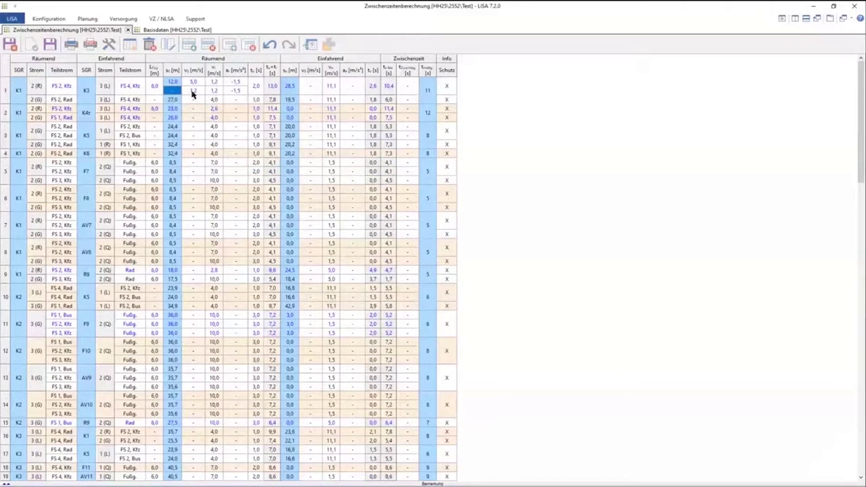
- Clear the acceleration and the initial clearing speed of the added second section in K1–K3
{"action": "left_click", "coordinate": [193, 93]}
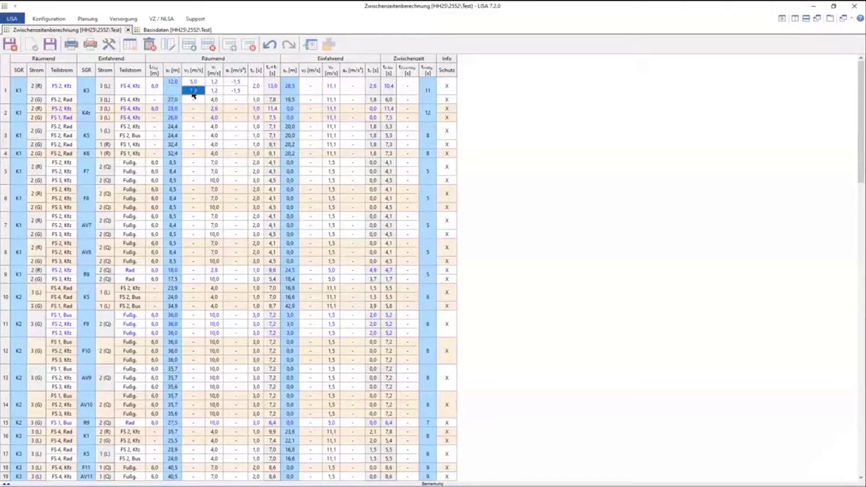
{"action": "left_click", "coordinate": [231, 92]}
{"action": "left_click", "coordinate": [231, 93]}
{"action": "left_click", "coordinate": [236, 100]}
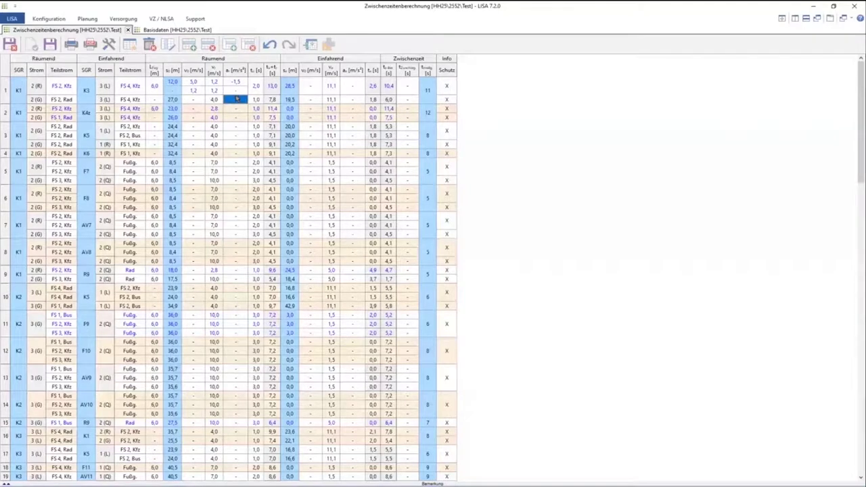
{"action": "left_click", "coordinate": [237, 92]}
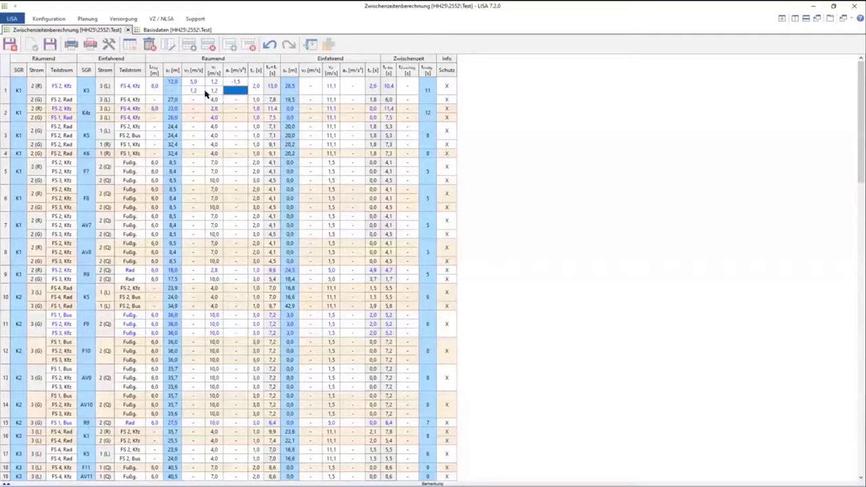
{"action": "left_click", "coordinate": [194, 91]}
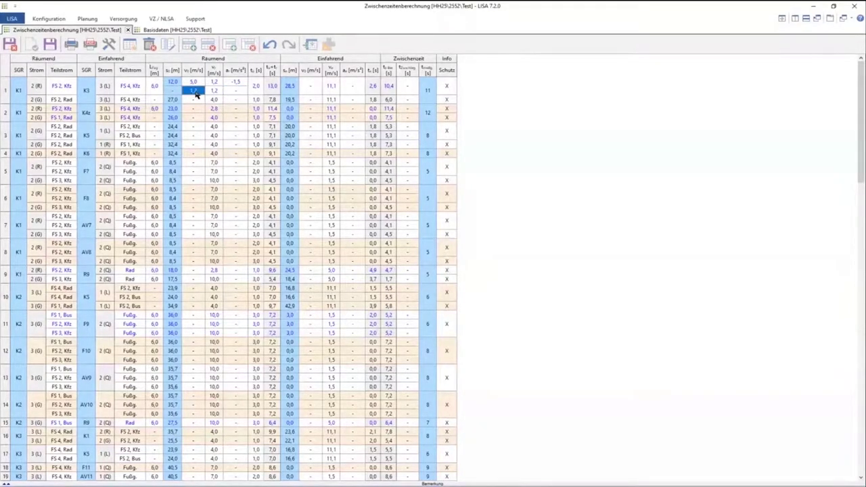
{"action": "left_click", "coordinate": [195, 90]}
{"action": "type", "text": "-"}
{"action": "key", "text": "Return"}
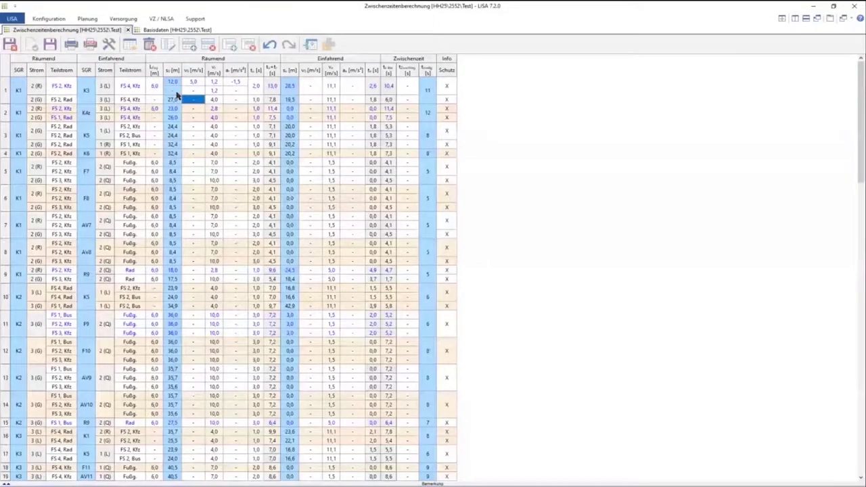
- Set the clearing distance of the second section without deceleration in K1–K3 to 12 m
{"action": "left_click", "coordinate": [175, 92]}
{"action": "type", "text": "12"}
{"action": "left_click", "coordinate": [194, 99]}
{"action": "left_click", "coordinate": [173, 90]}
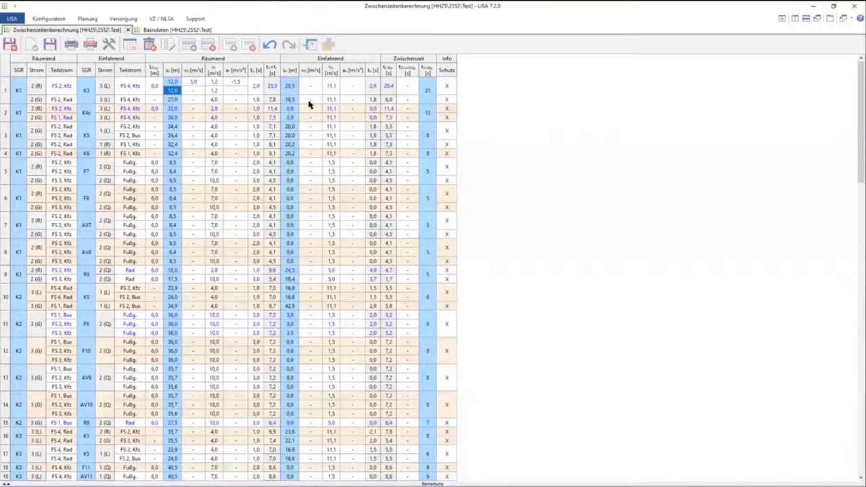
{"action": "right_click", "coordinate": [187, 94]}
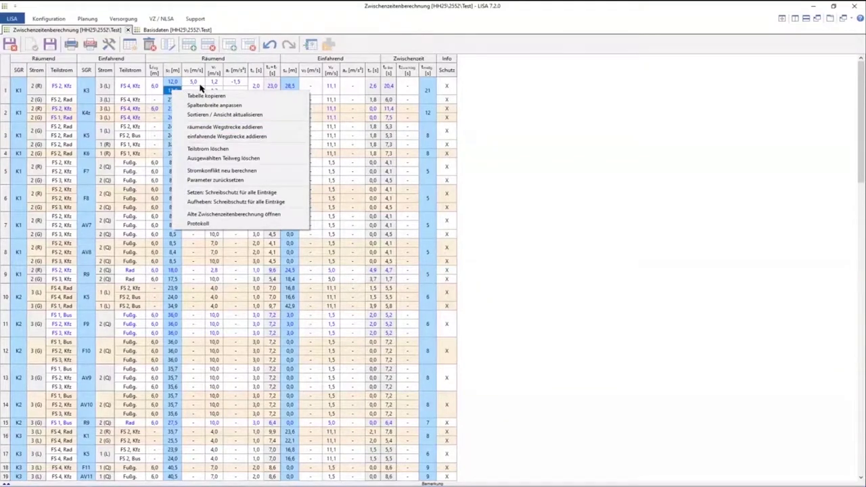
{"action": "left_click", "coordinate": [194, 91]}
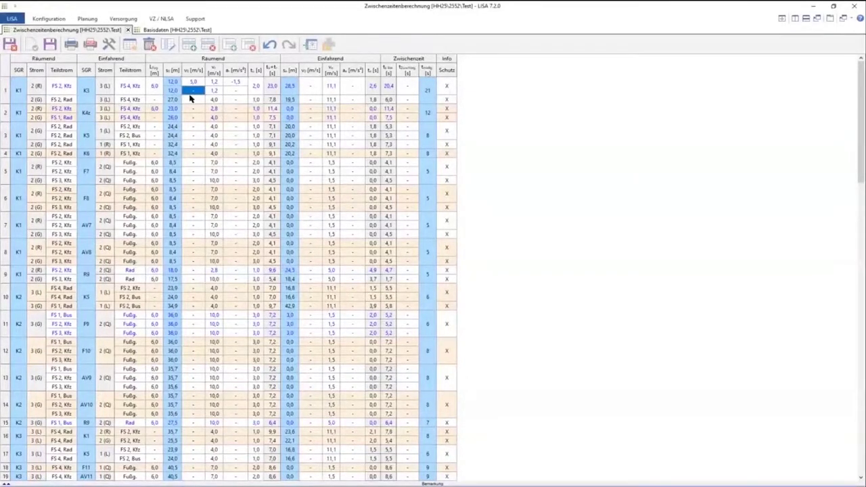
{"action": "double_click", "coordinate": [194, 89]}
{"action": "left_click", "coordinate": [180, 93]}
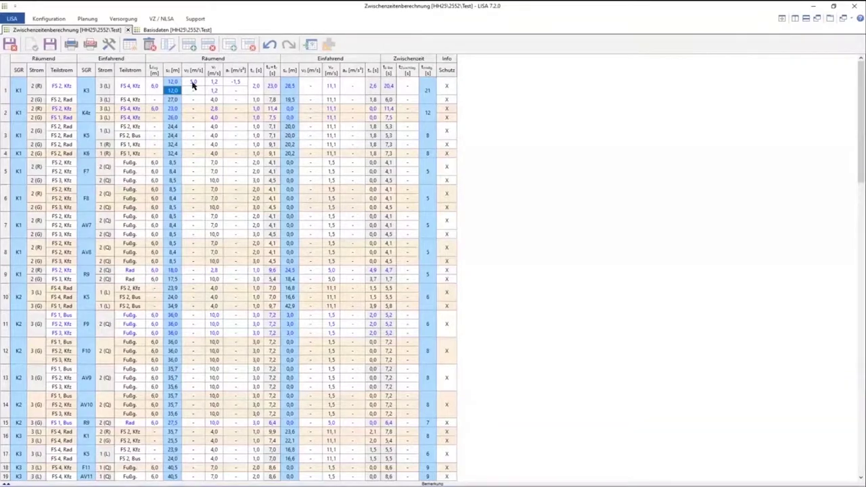
{"action": "left_click", "coordinate": [185, 84]}
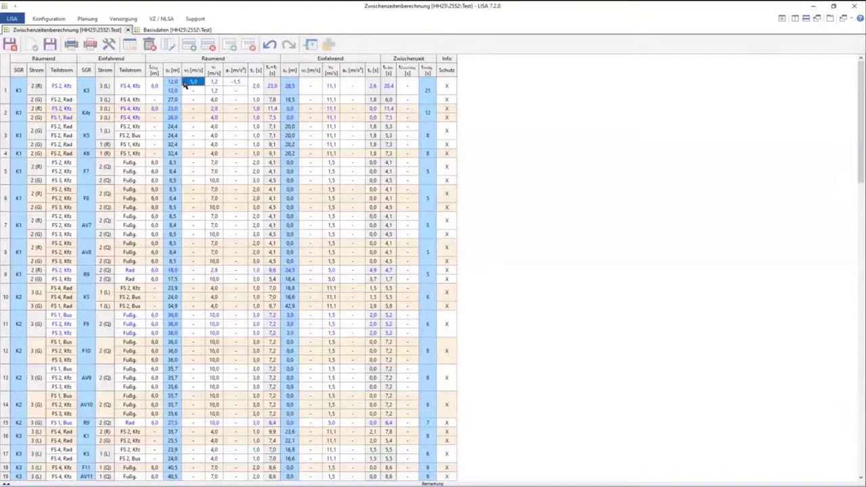
{"action": "type", "text": "5,5"}
{"action": "left_click", "coordinate": [216, 92]}
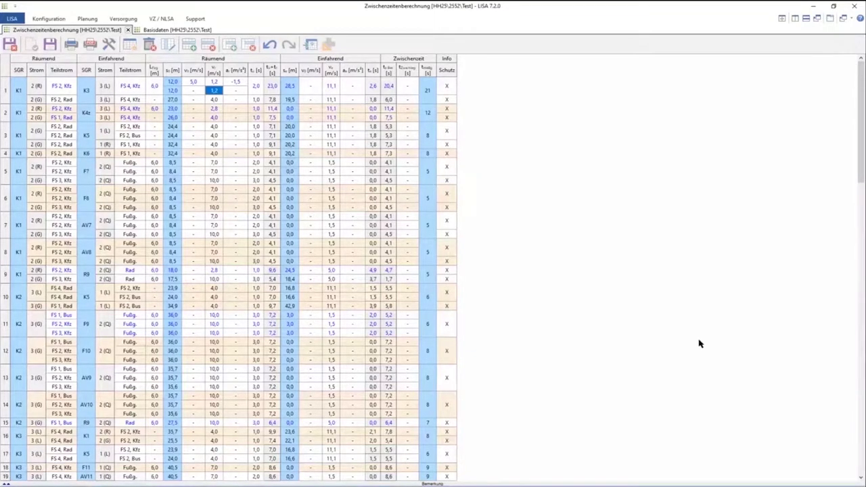
- Save the intergreen calculation and open the Tram-Parameter settings for trams with a regular stop (Mit regelmäßigem Halt)
{"action": "left_click", "coordinate": [50, 46]}
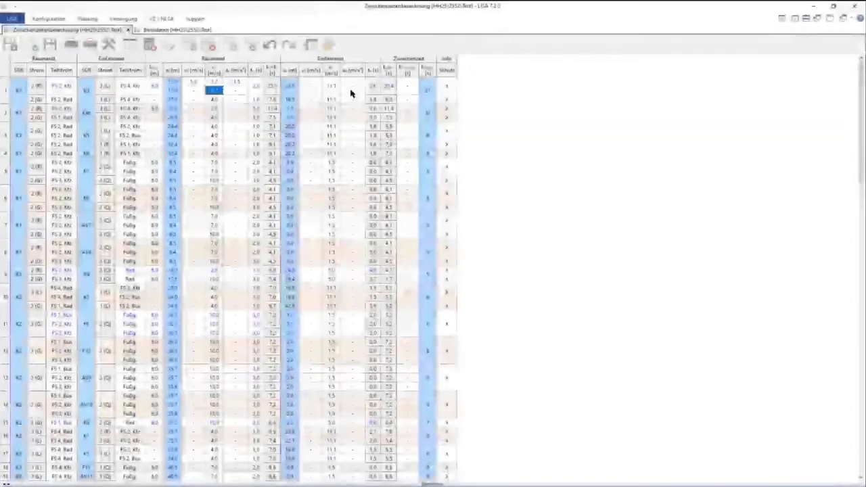
{"action": "left_click", "coordinate": [108, 44]}
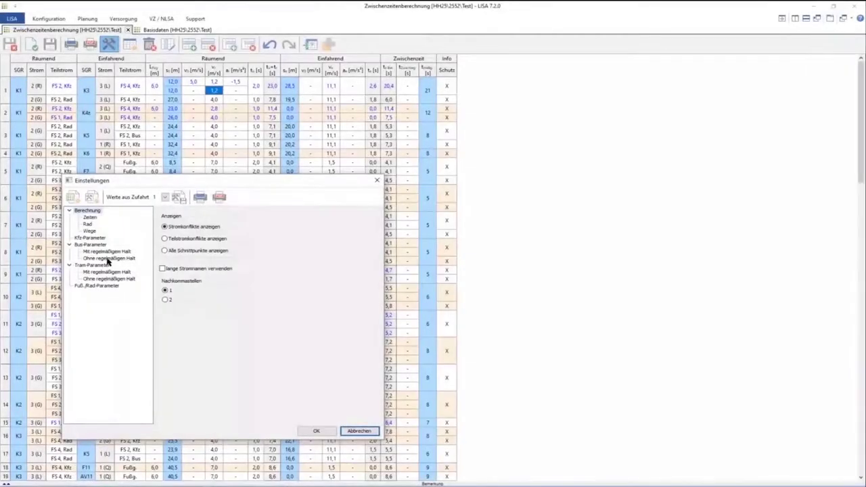
{"action": "left_click", "coordinate": [95, 272]}
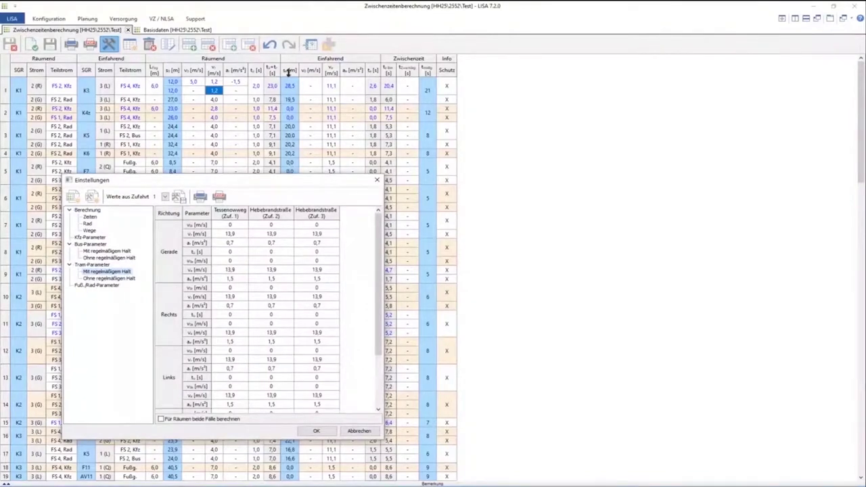
- Enable the calculation of both cases for clearing (Für Räumen beide Fälle berechnen) in the tram parameters with a regular stop
{"action": "left_click_drag", "start_coordinate": [294, 174], "coordinate": [294, 54]}
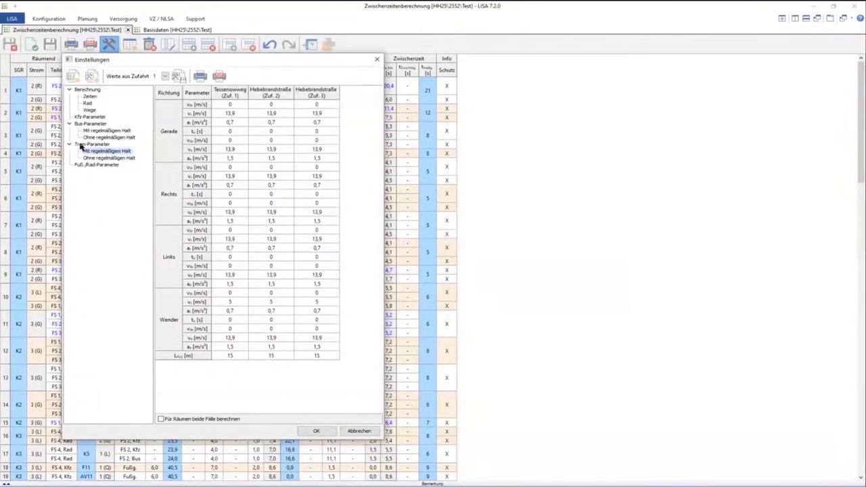
{"action": "left_click", "coordinate": [161, 420]}
- Compare the tram parameters with and without a regular stop (Mit/Ohne regelmäßigem Halt), and close the settings without applying changes
{"action": "left_click", "coordinate": [111, 158]}
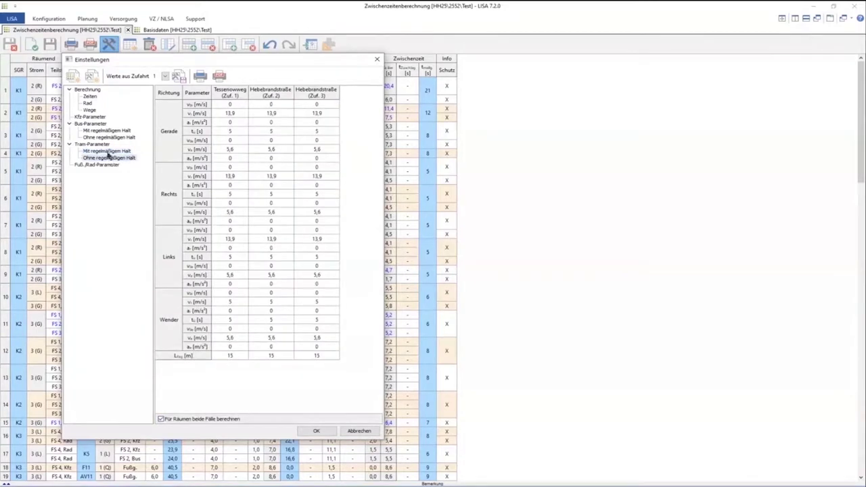
{"action": "left_click", "coordinate": [108, 152]}
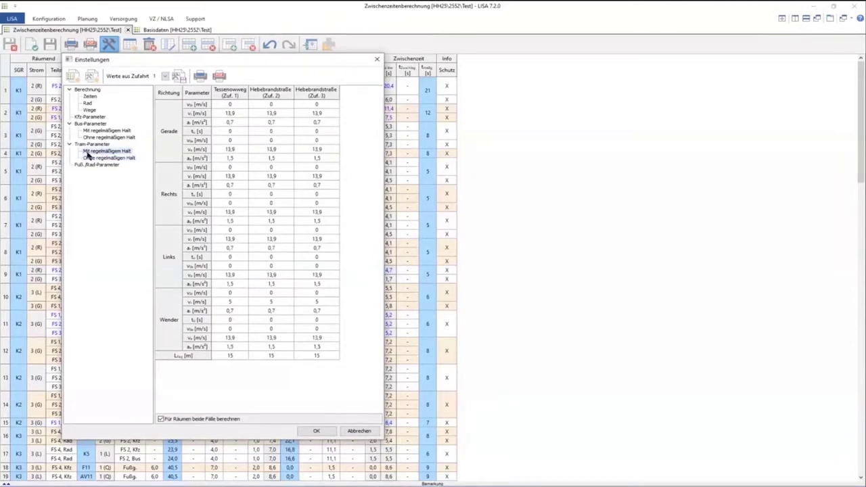
{"action": "left_click", "coordinate": [124, 159]}
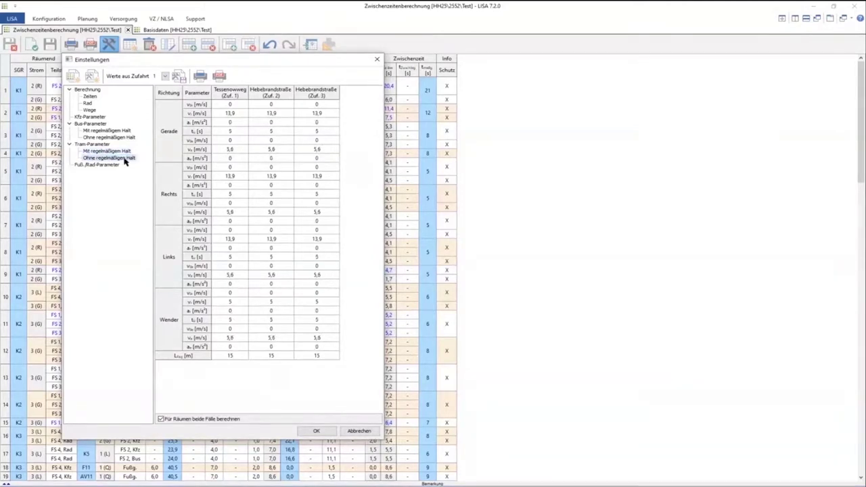
{"action": "left_click", "coordinate": [120, 151]}
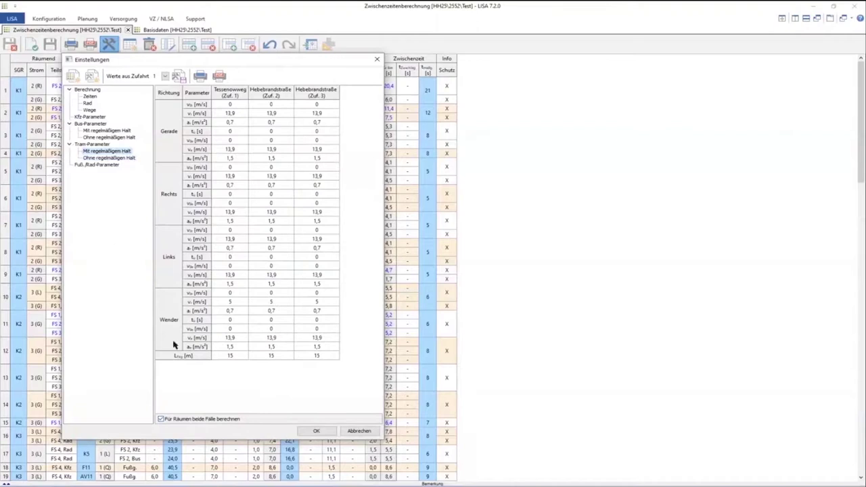
{"action": "left_click", "coordinate": [113, 158]}
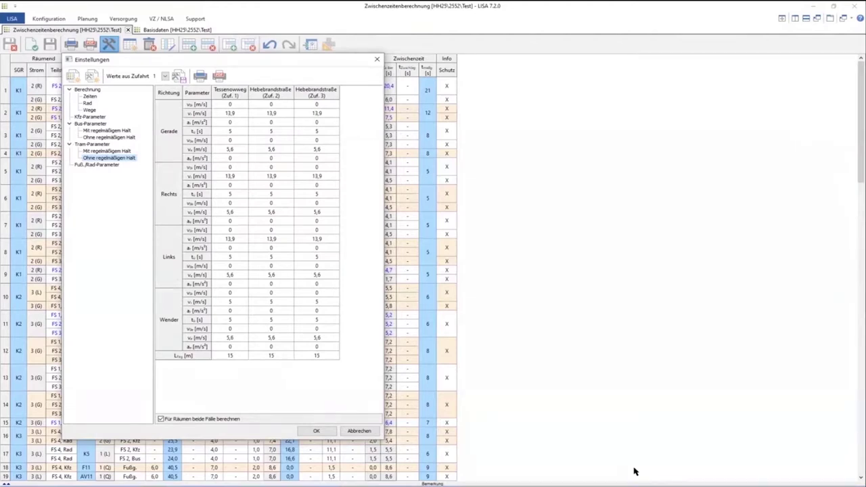
{"action": "left_click", "coordinate": [362, 434]}
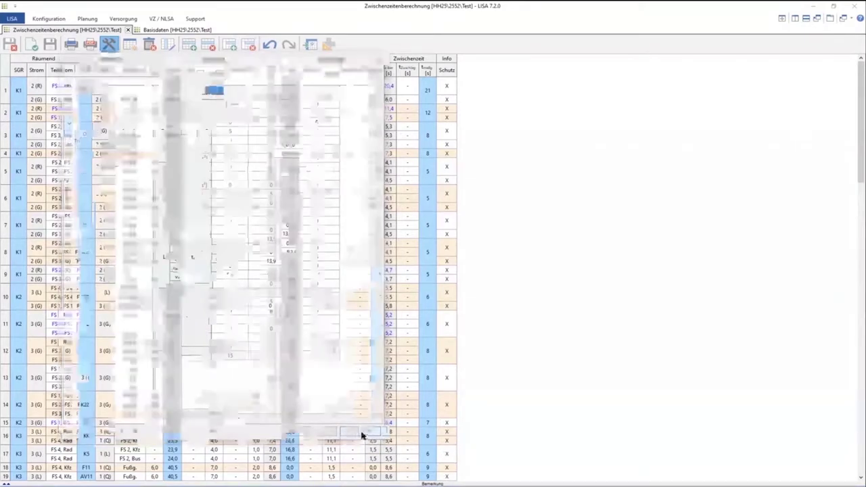
- Open the context commands for the clearing speed of the second clearing section in K1–K3
{"action": "right_click", "coordinate": [210, 89]}
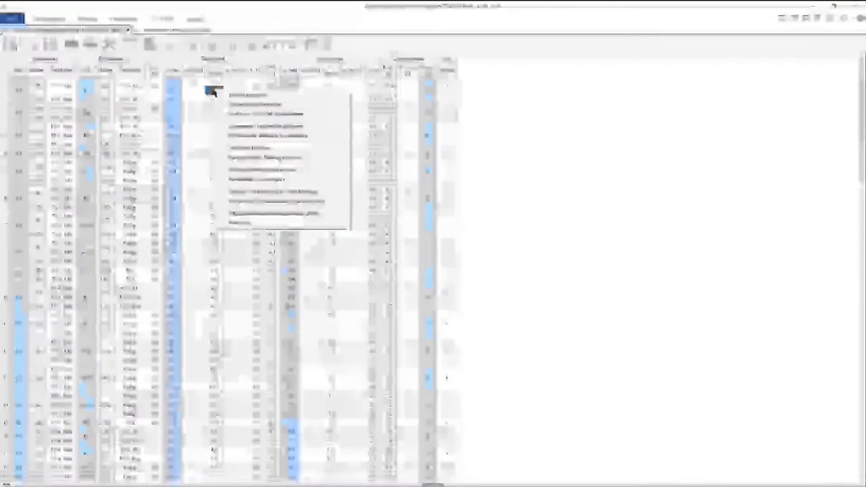